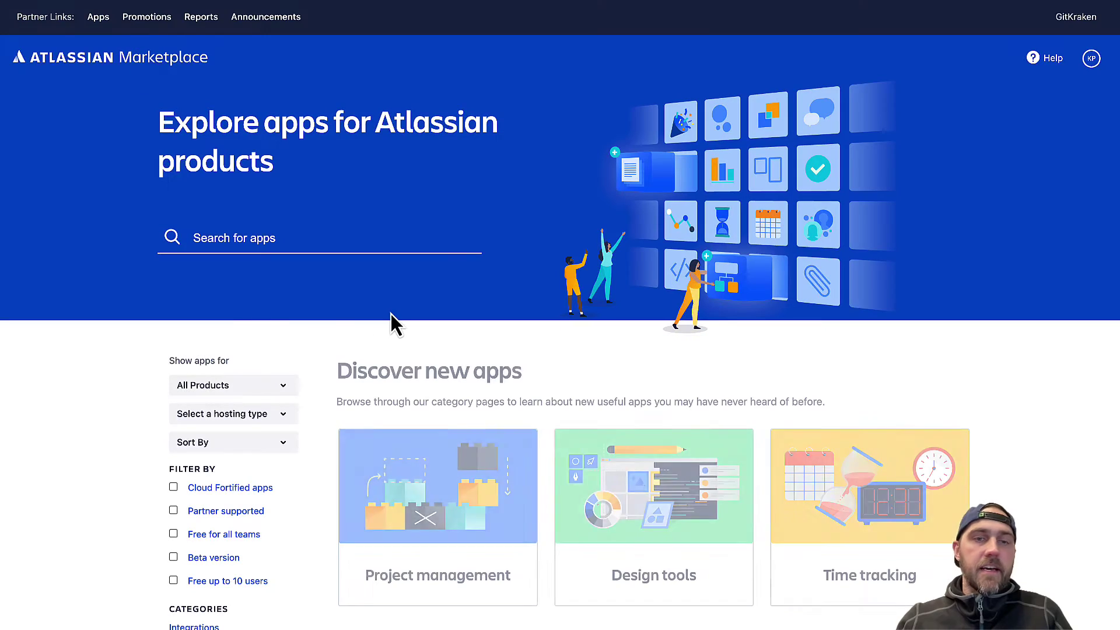
- Search the Marketplace for 'git integraiton for jira' and open the Git Integration for Jira app page
{"action": "type", "text": "gi"}
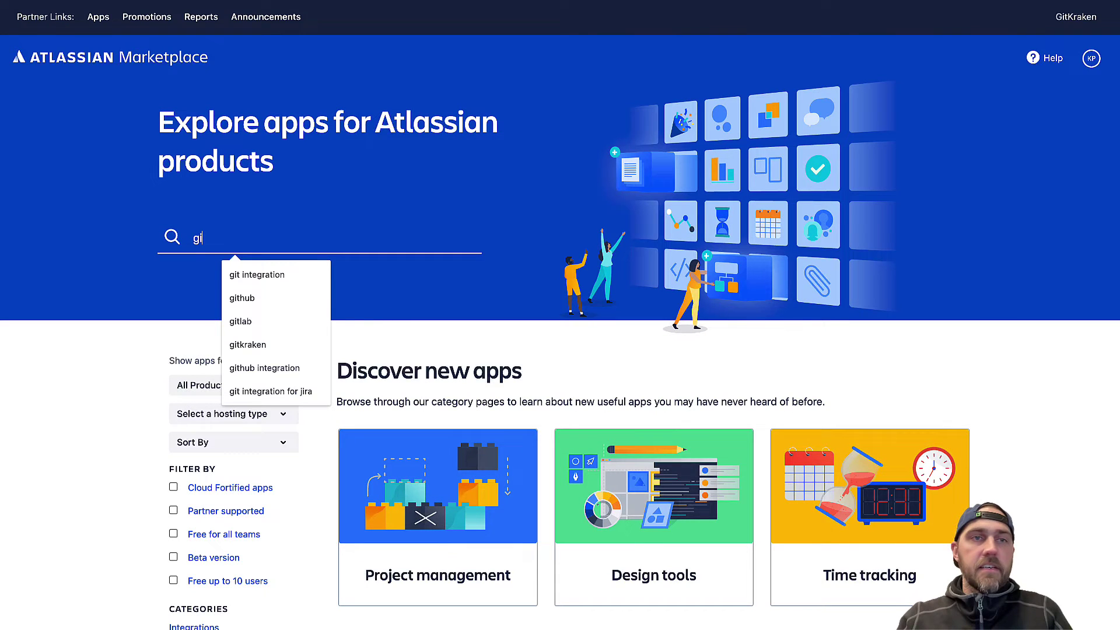
{"action": "type", "text": "t integraiton for jira"}
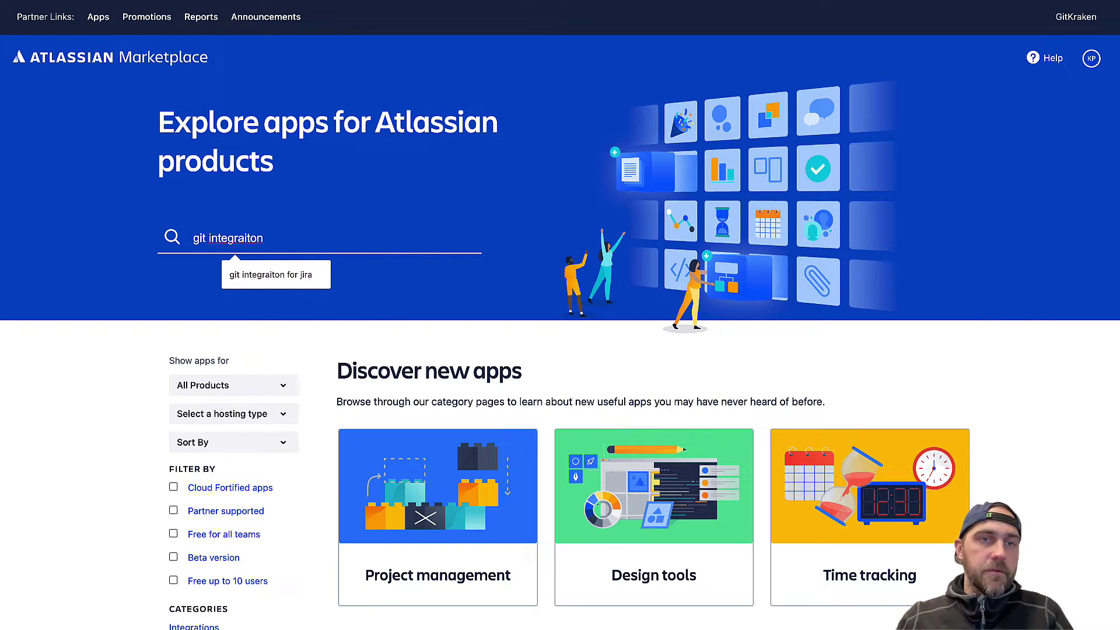
{"action": "left_click", "coordinate": [310, 283]}
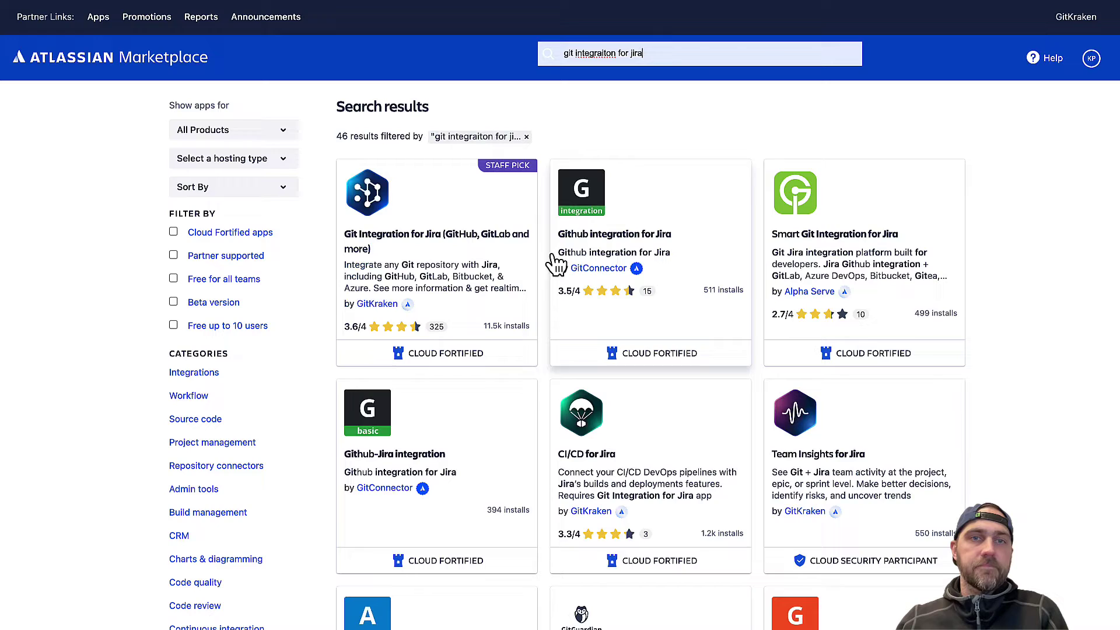
{"action": "left_click", "coordinate": [432, 204]}
- Start a free trial of Git Integration for Jira on the chosen Jira site
{"action": "left_click", "coordinate": [878, 136]}
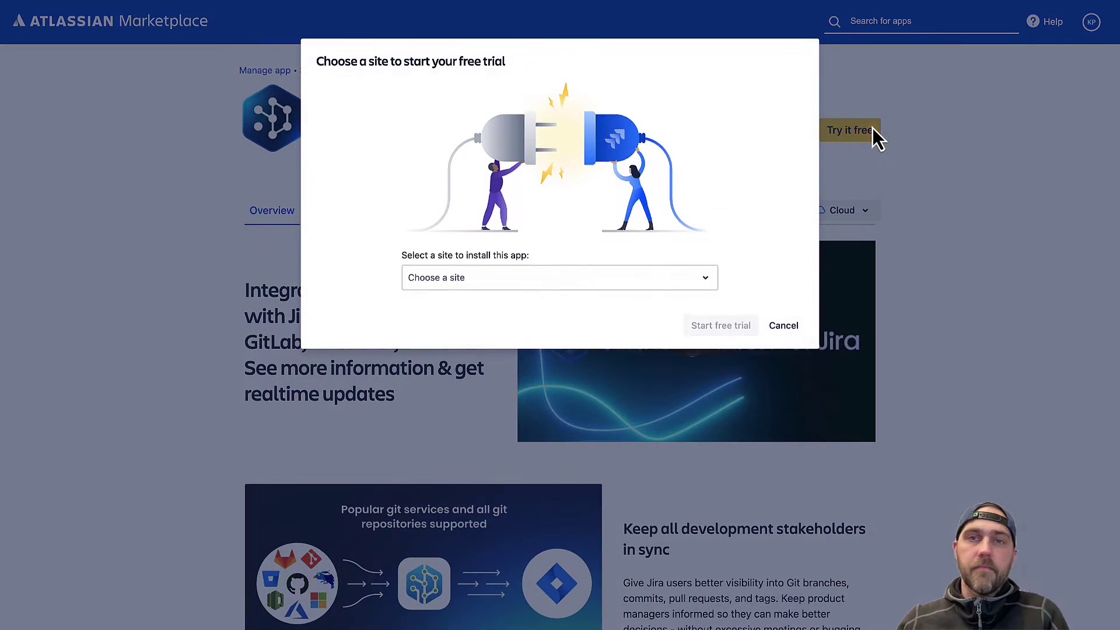
{"action": "left_click", "coordinate": [541, 286]}
{"action": "scroll", "coordinate": [522, 415], "scroll_direction": "down", "scroll_amount": 3}
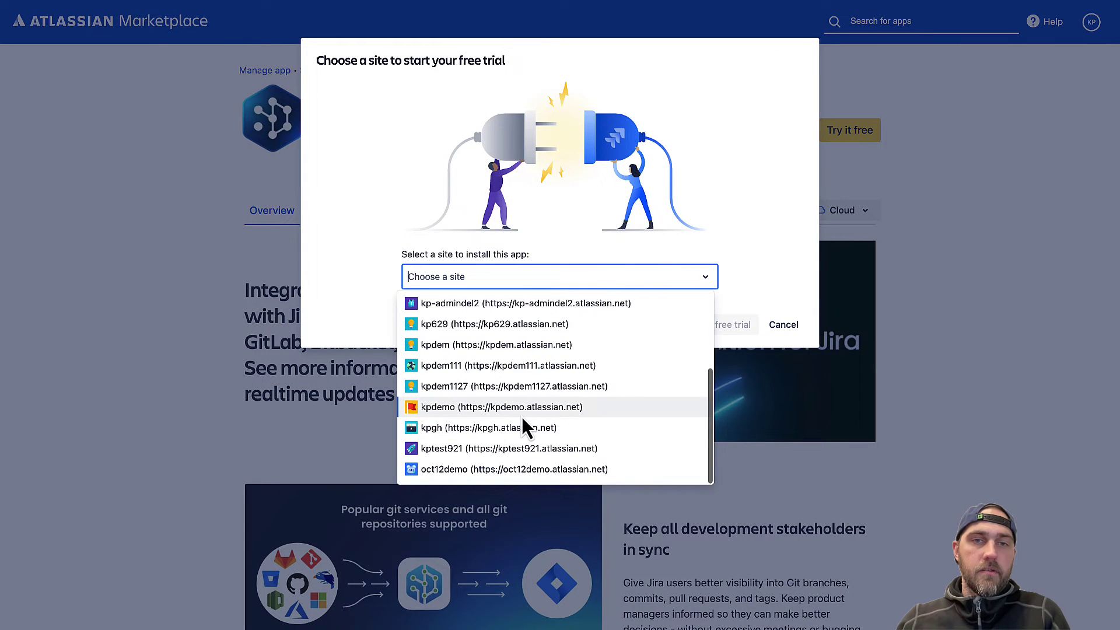
{"action": "left_click", "coordinate": [517, 368]}
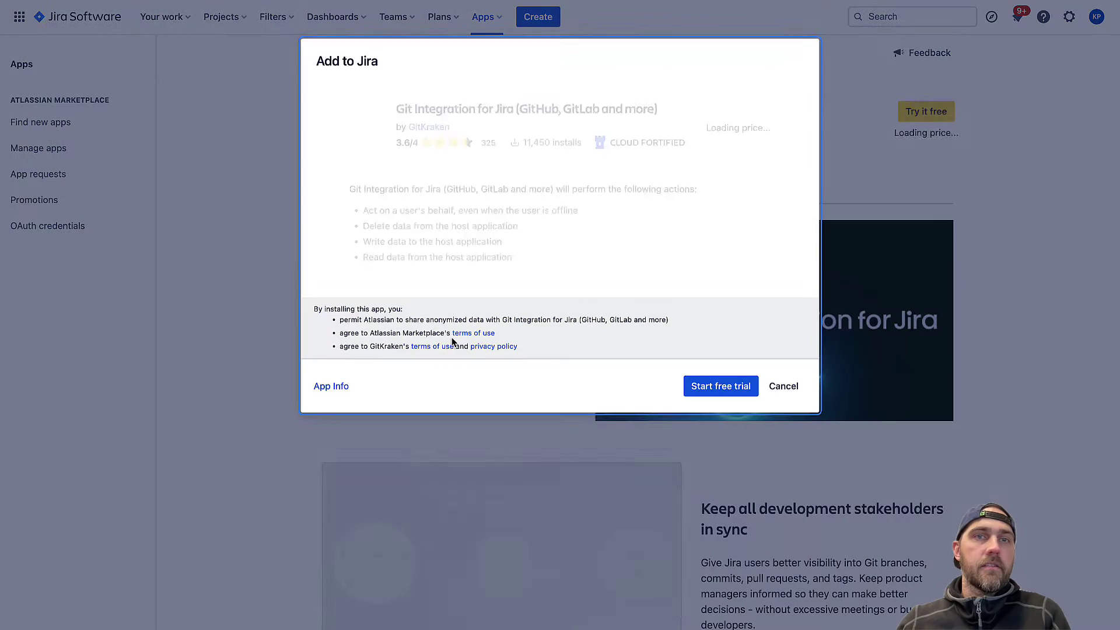
{"action": "left_click", "coordinate": [726, 419]}
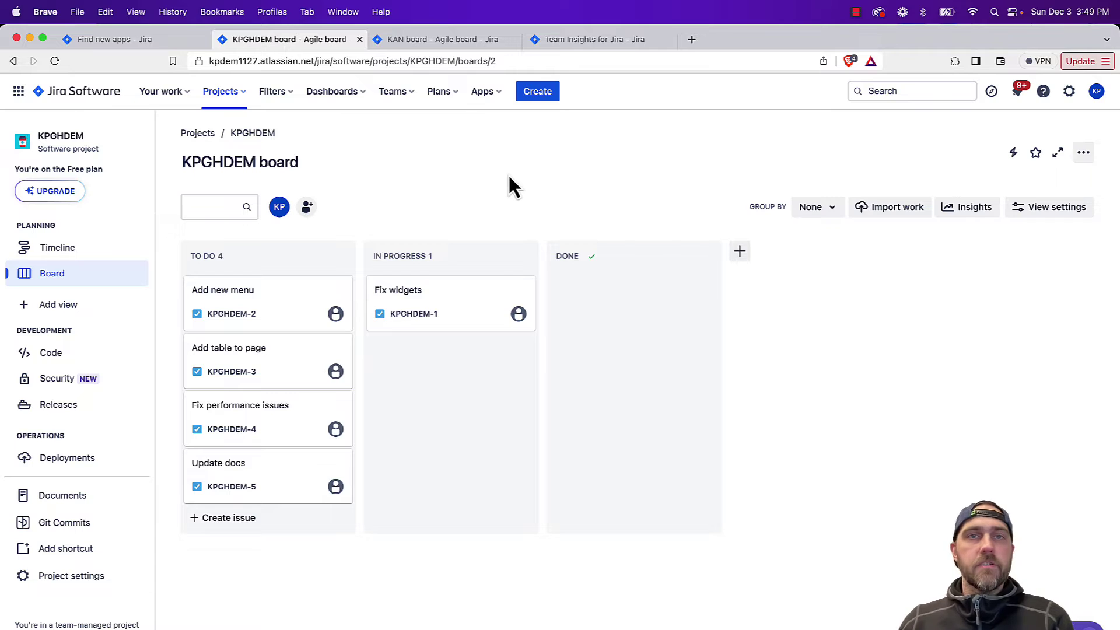
- Go to Git Integration's Manage integrations page and start Add integration
{"action": "left_click", "coordinate": [489, 95]}
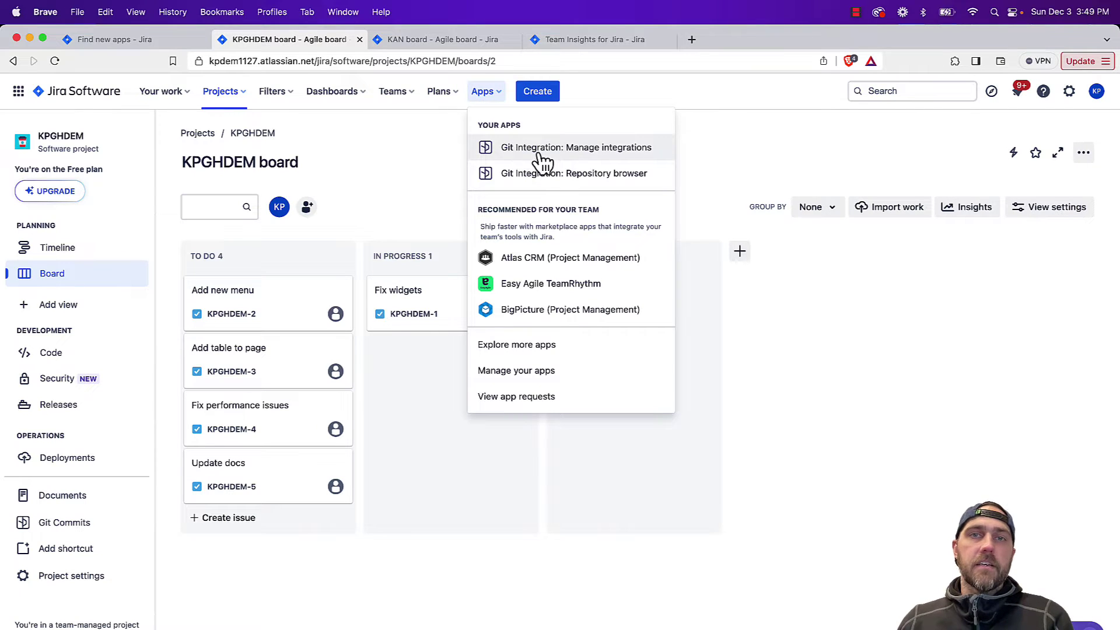
{"action": "left_click", "coordinate": [540, 149]}
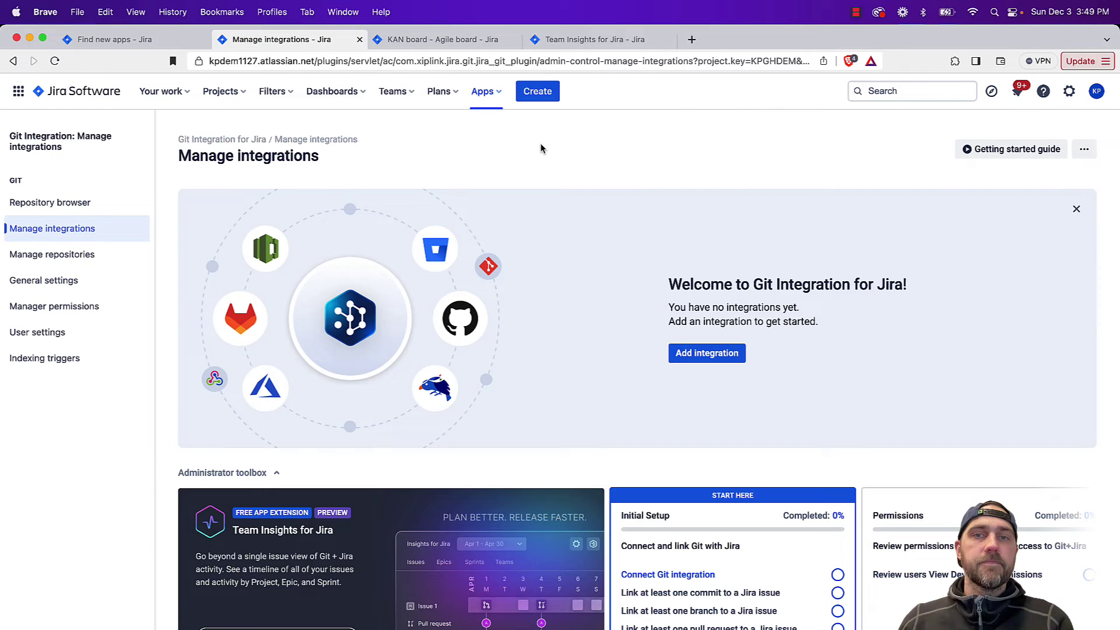
{"action": "left_click", "coordinate": [723, 356]}
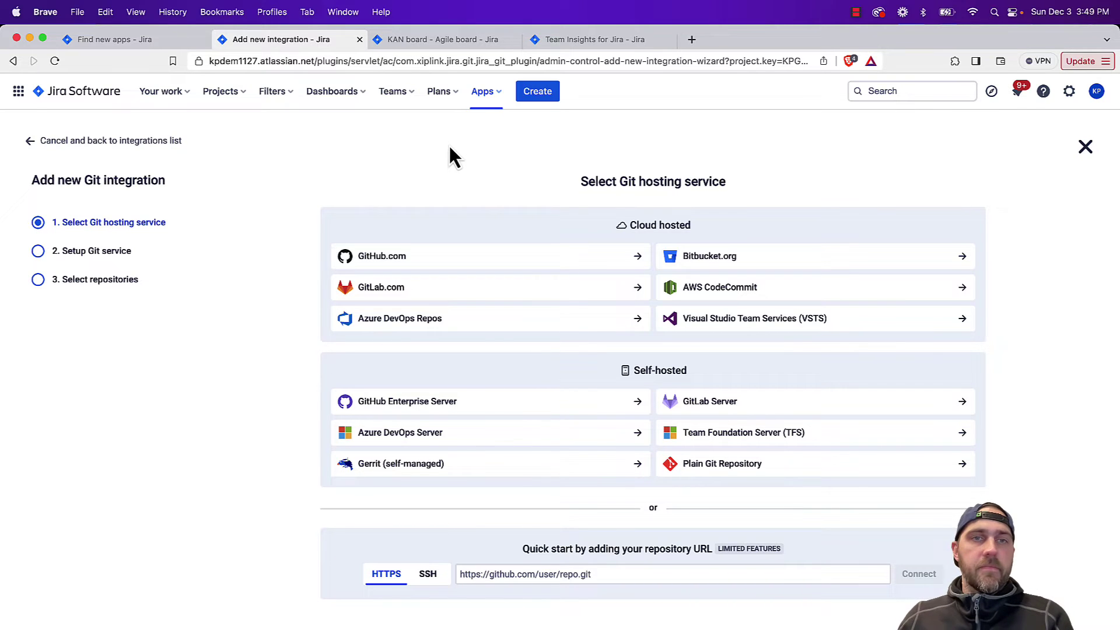
- Choose GitHub.com as the Git hosting service in the Add new Git integration wizard
{"action": "left_click", "coordinate": [433, 261]}
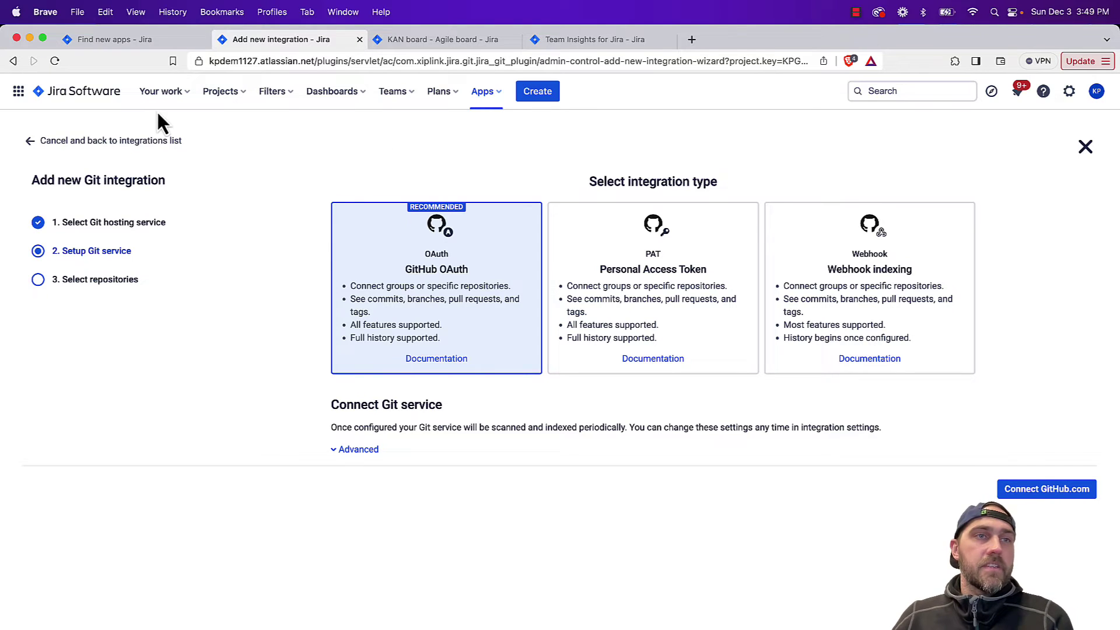
- Cancel the integration wizard and view Git Integration's Manager permissions page
{"action": "left_click", "coordinate": [168, 144]}
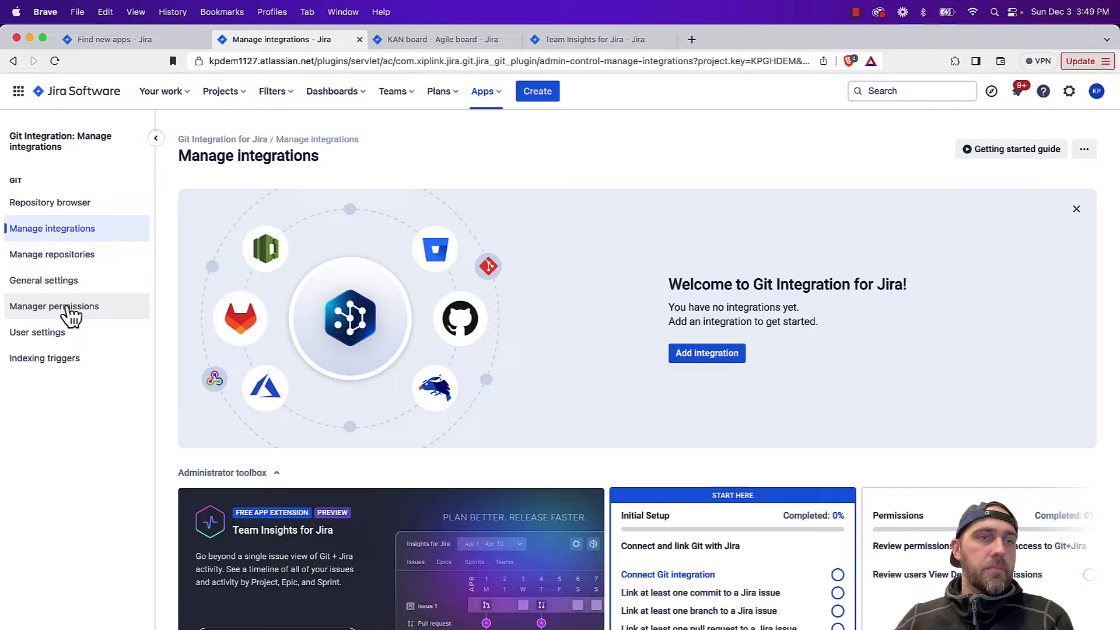
{"action": "left_click", "coordinate": [70, 313]}
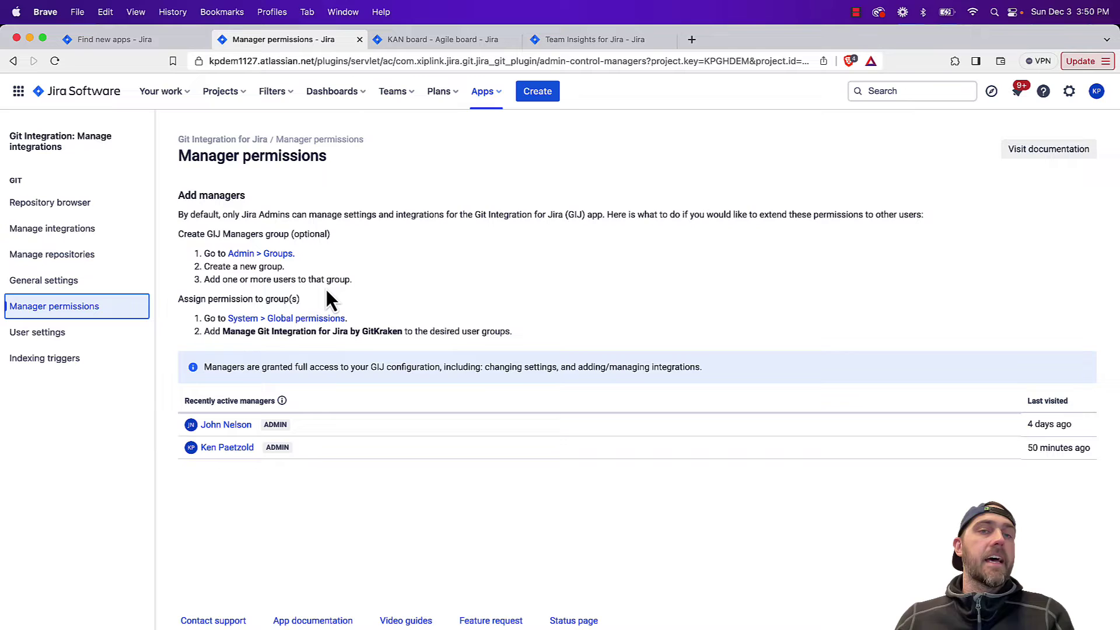
- Add a GitHub.com integration from Manage integrations and connect it via GitHub OAuth
{"action": "left_click", "coordinate": [495, 101]}
{"action": "left_click", "coordinate": [547, 153]}
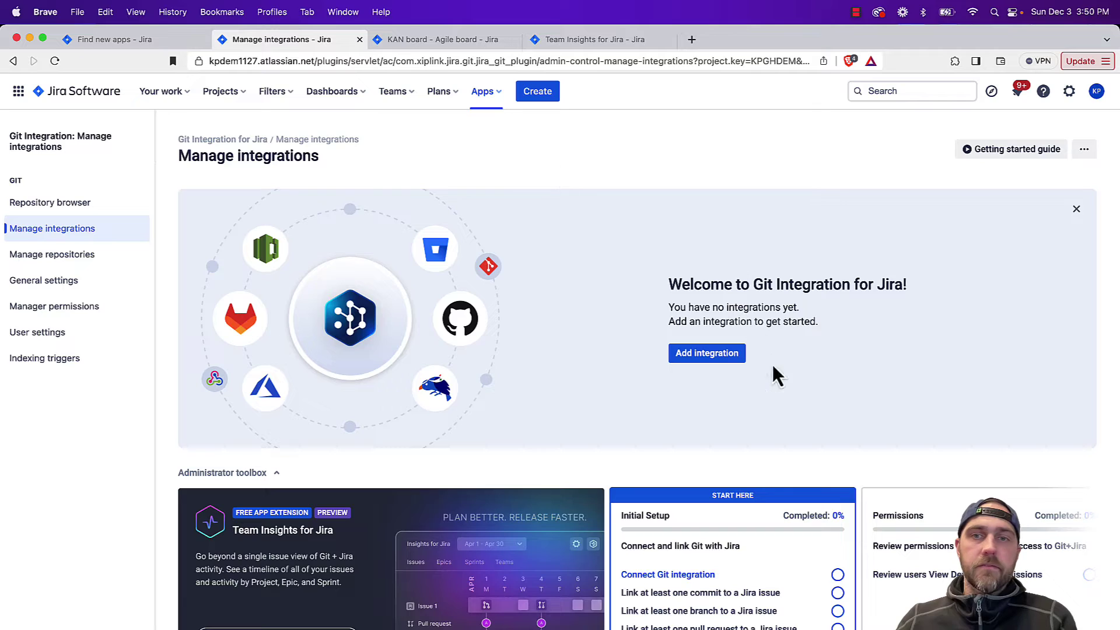
{"action": "left_click", "coordinate": [711, 357]}
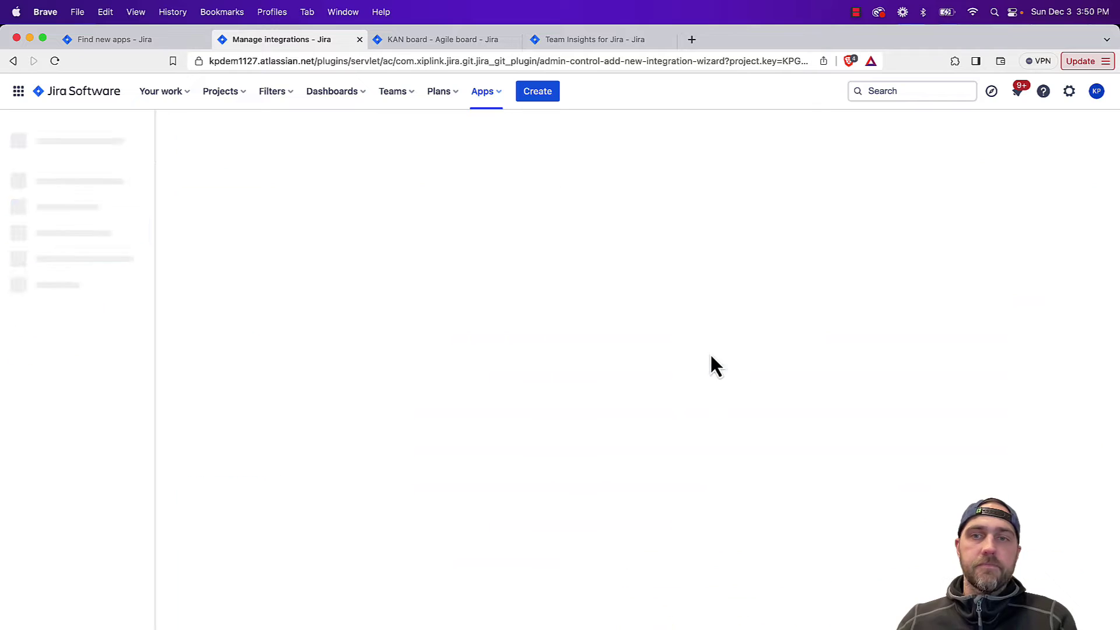
{"action": "left_click", "coordinate": [428, 259]}
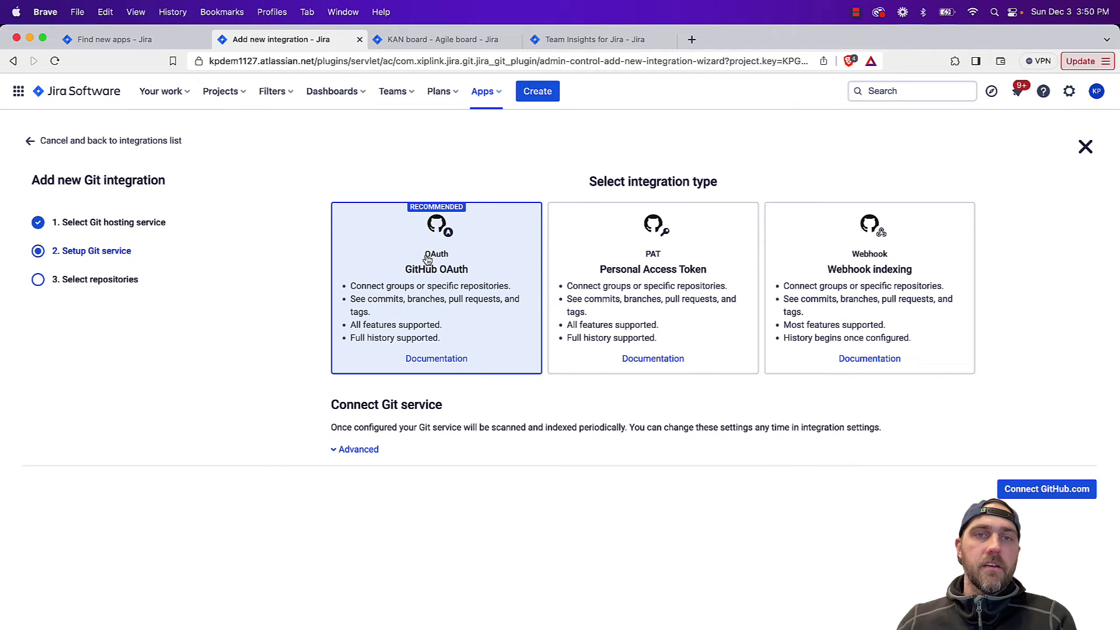
{"action": "left_click", "coordinate": [1052, 493]}
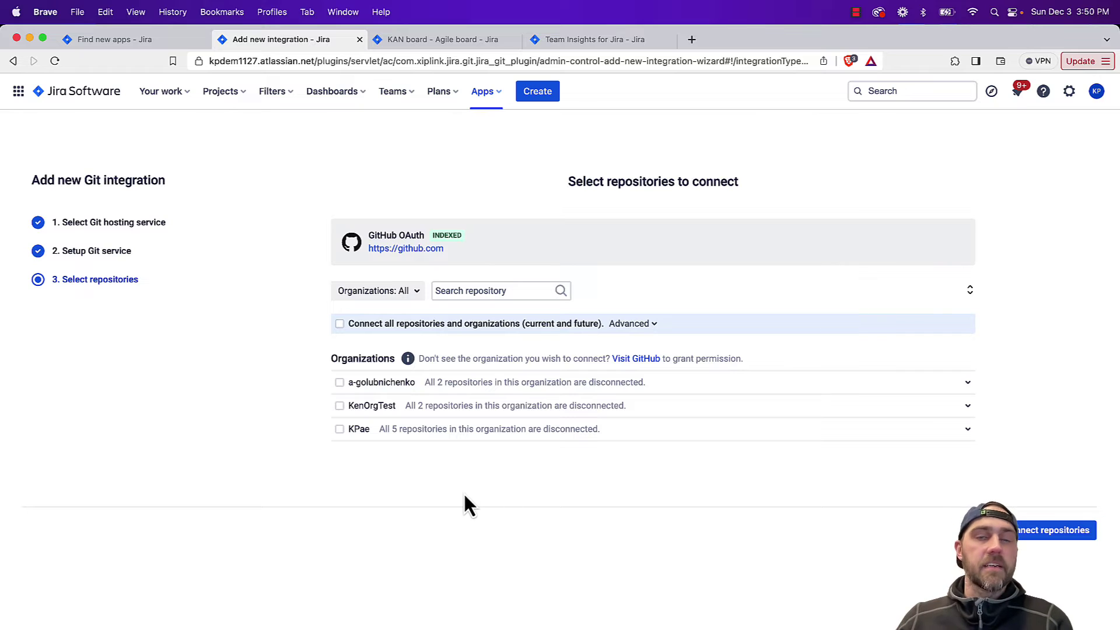
- Expand the KPae organization and select the KPGHDEM repository for connecting
{"action": "left_click", "coordinate": [816, 433]}
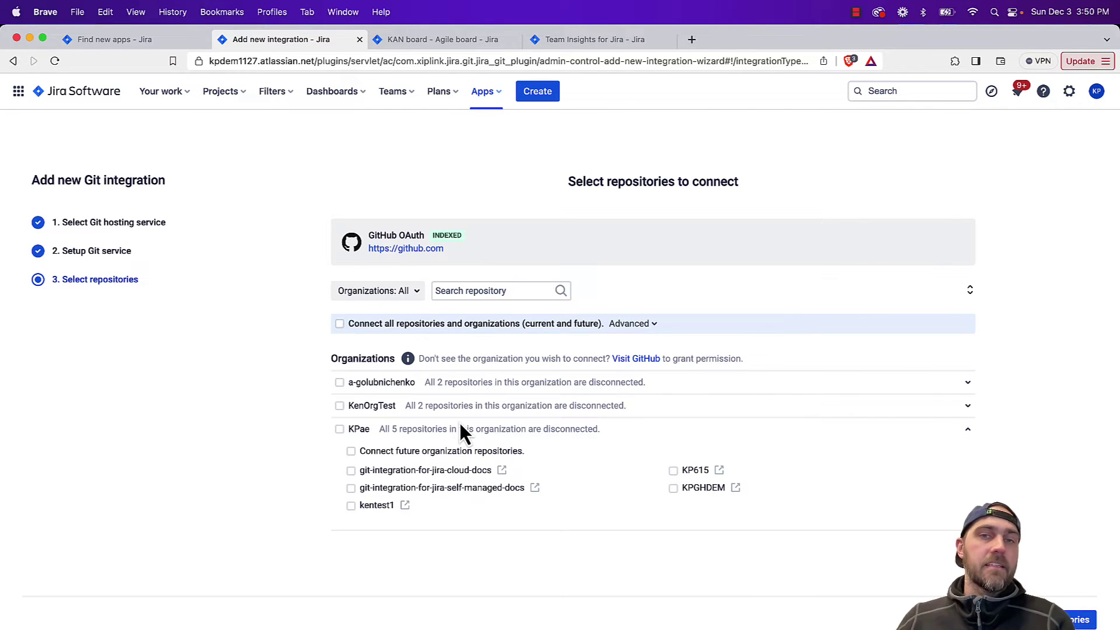
{"action": "left_click", "coordinate": [674, 489]}
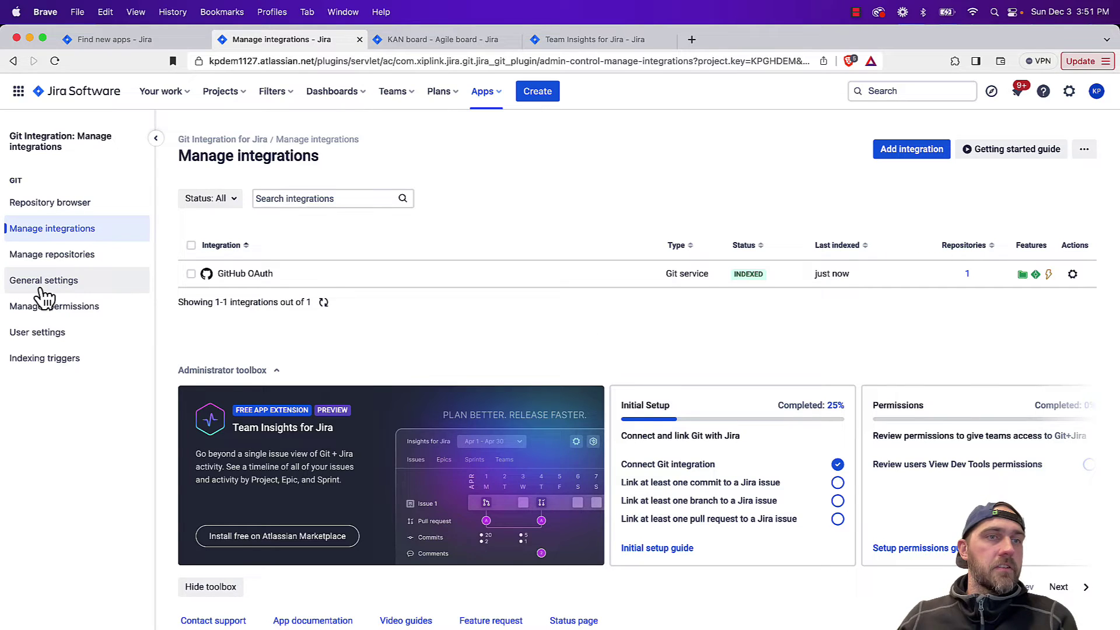
- Browse Git Integration's general settings, including issue view and branch name options
{"action": "left_click", "coordinate": [42, 286]}
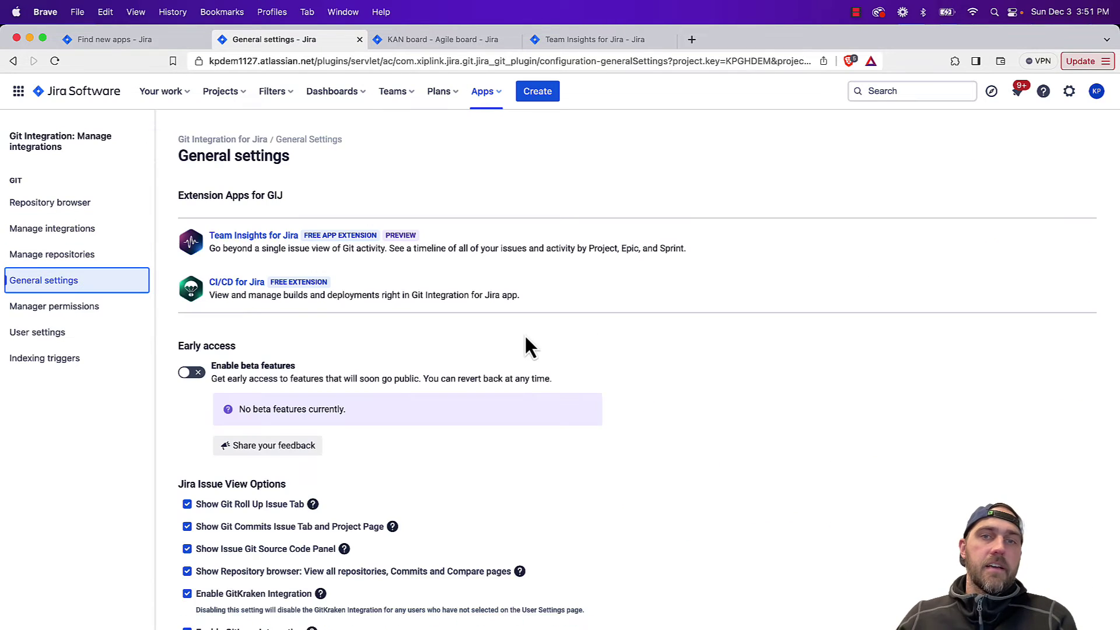
{"action": "scroll", "coordinate": [821, 408], "scroll_direction": "down", "scroll_amount": 5}
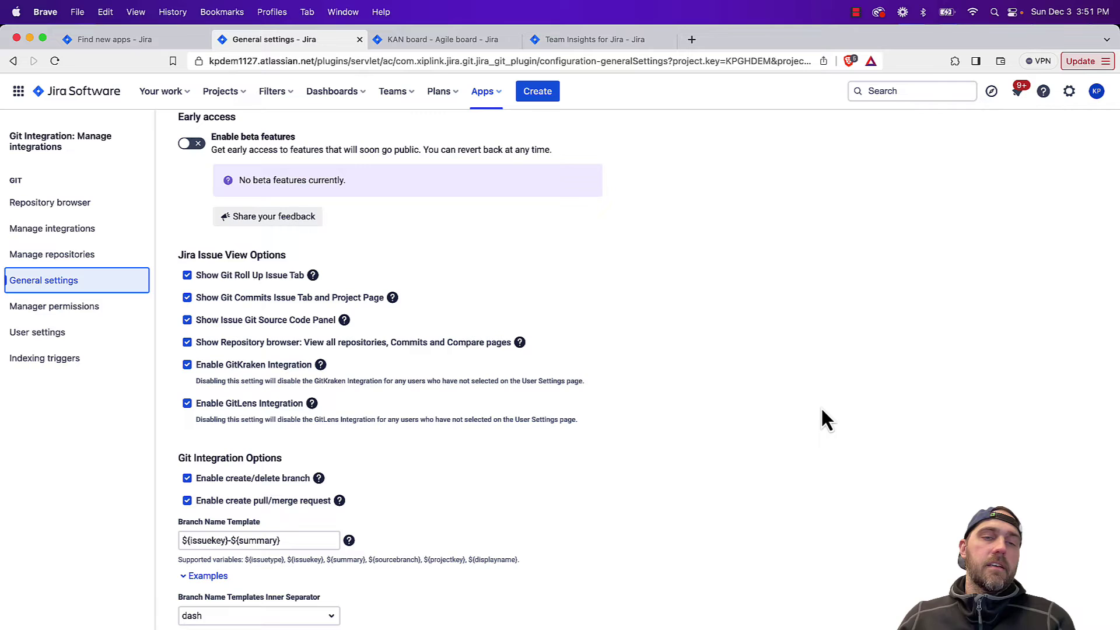
{"action": "scroll", "coordinate": [617, 432], "scroll_direction": "down", "scroll_amount": 2}
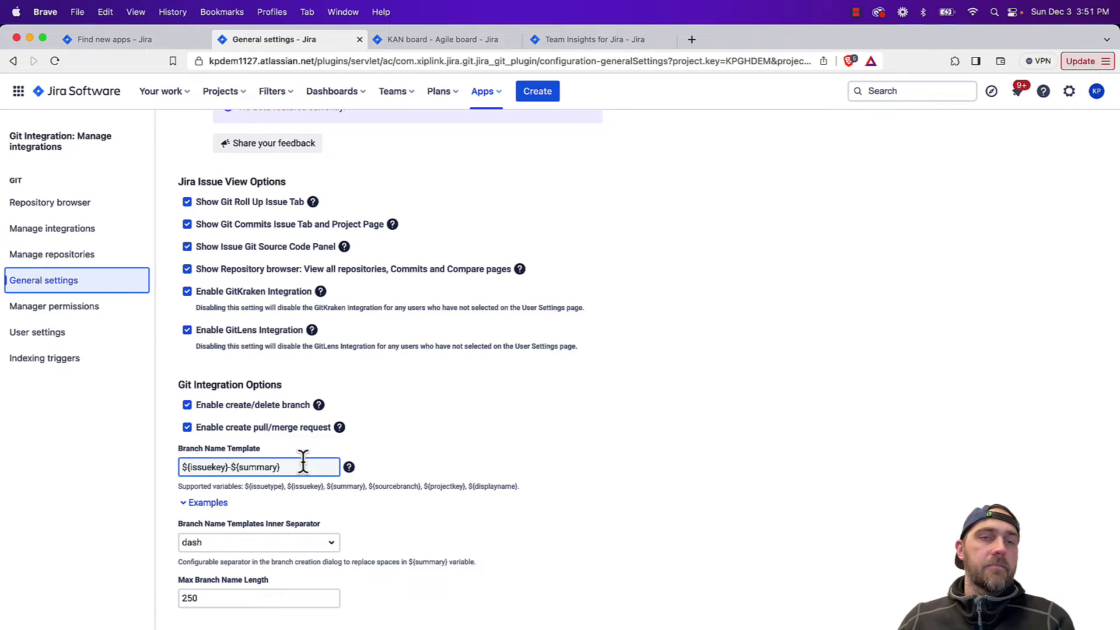
{"action": "scroll", "coordinate": [651, 344], "scroll_direction": "down", "scroll_amount": 1}
{"action": "scroll", "coordinate": [652, 344], "scroll_direction": "down", "scroll_amount": 2}
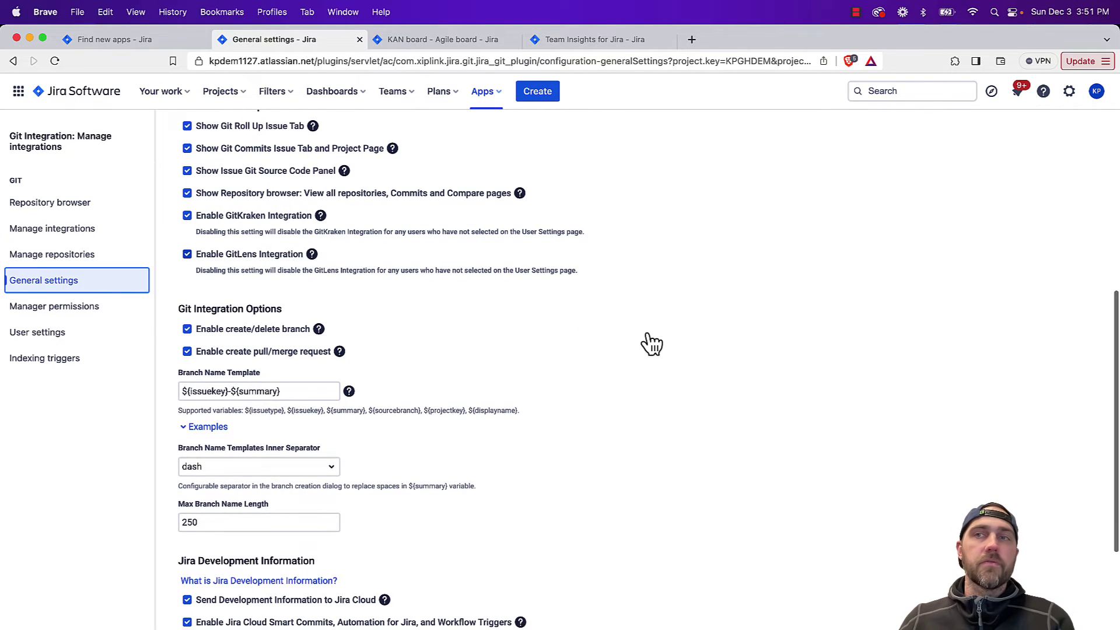
{"action": "scroll", "coordinate": [652, 344], "scroll_direction": "up", "scroll_amount": 2}
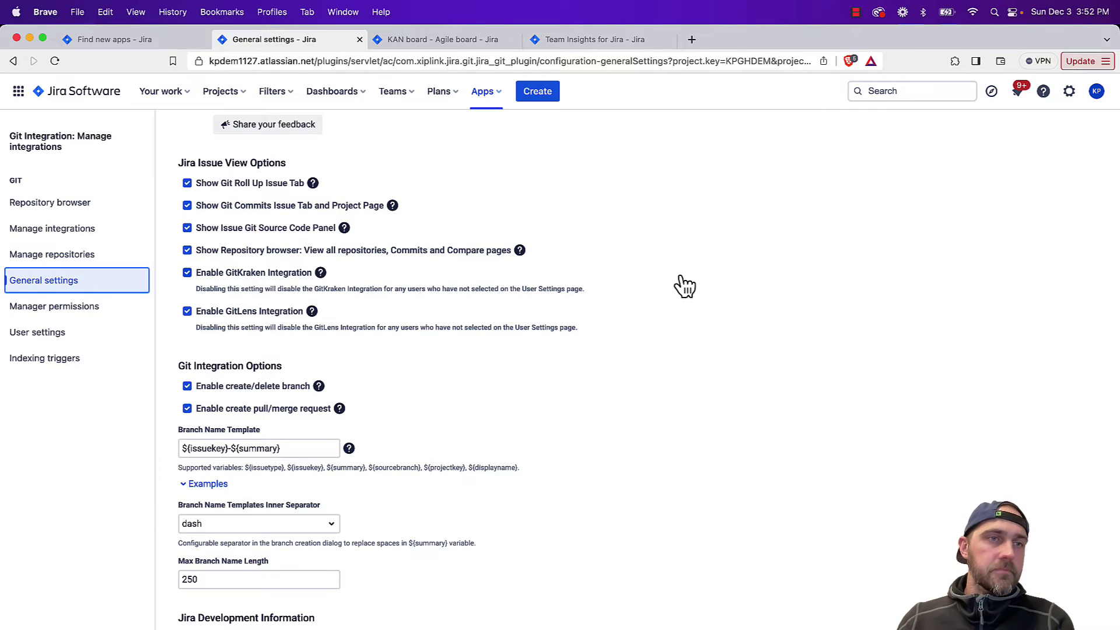
- Return to the KPGHDEM project board from the recent projects list
{"action": "scroll", "coordinate": [680, 285], "scroll_direction": "up", "scroll_amount": 3}
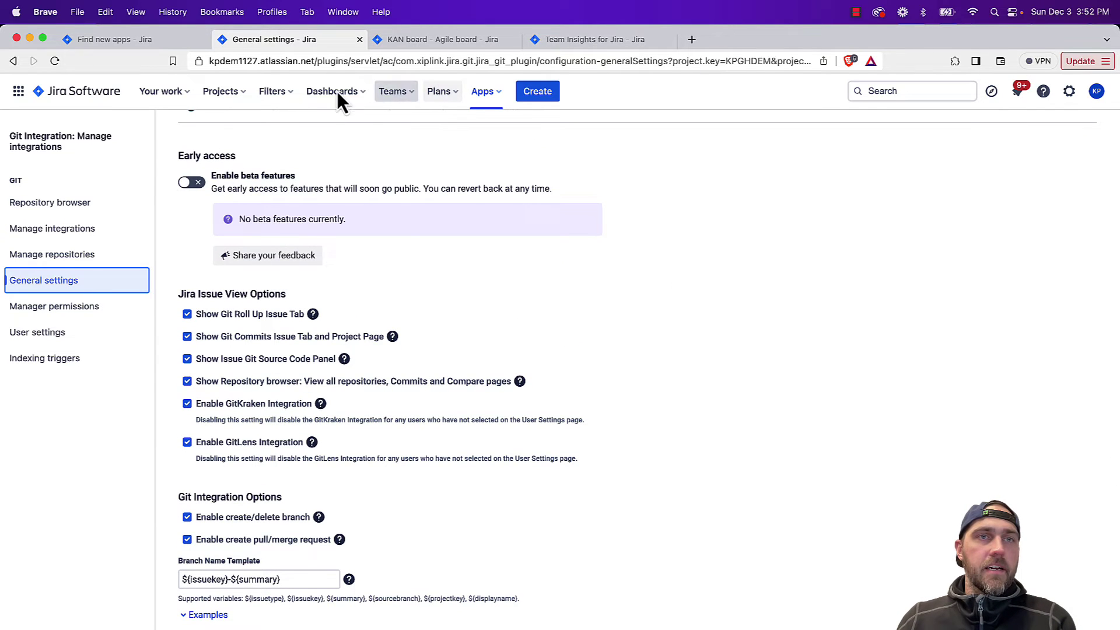
{"action": "left_click", "coordinate": [232, 93]}
{"action": "left_click", "coordinate": [293, 146]}
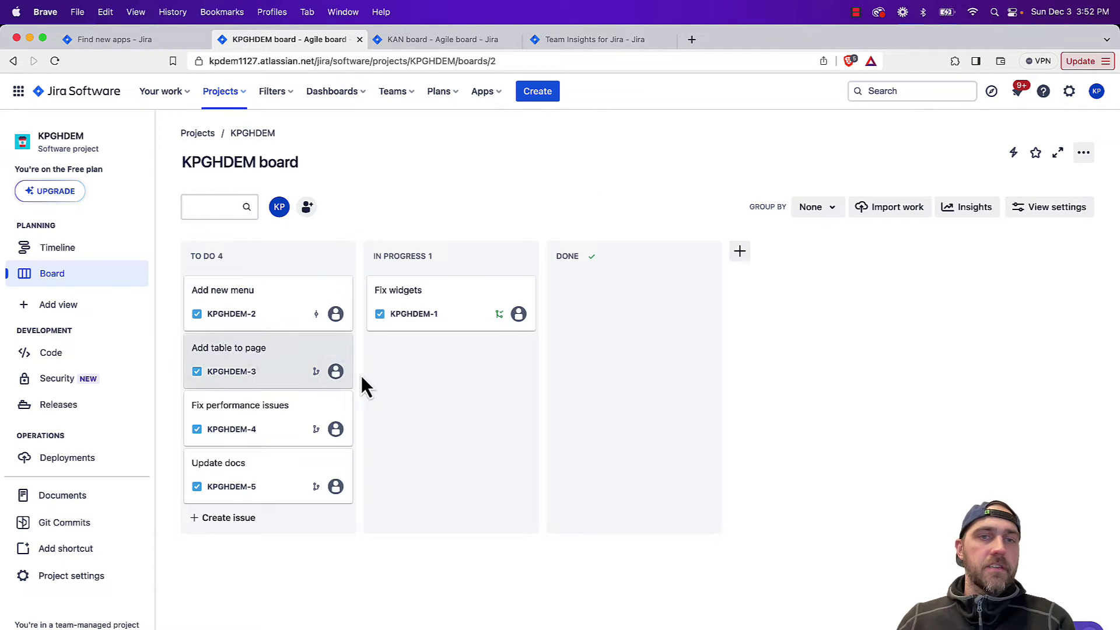
{"action": "mouse_move", "coordinate": [501, 321]}
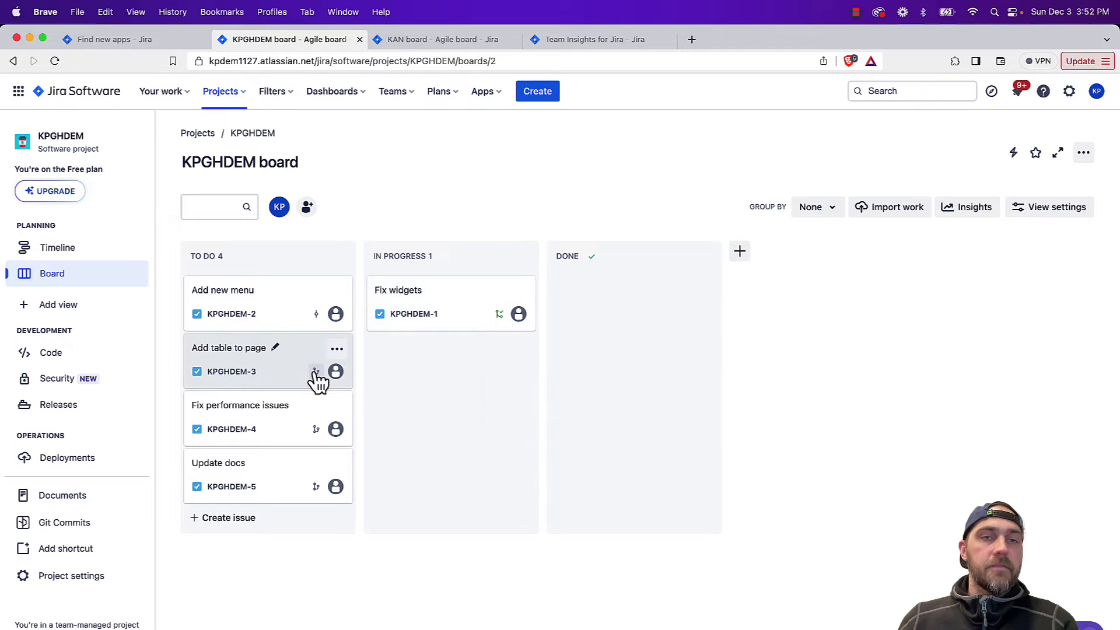
{"action": "mouse_move", "coordinate": [318, 380]}
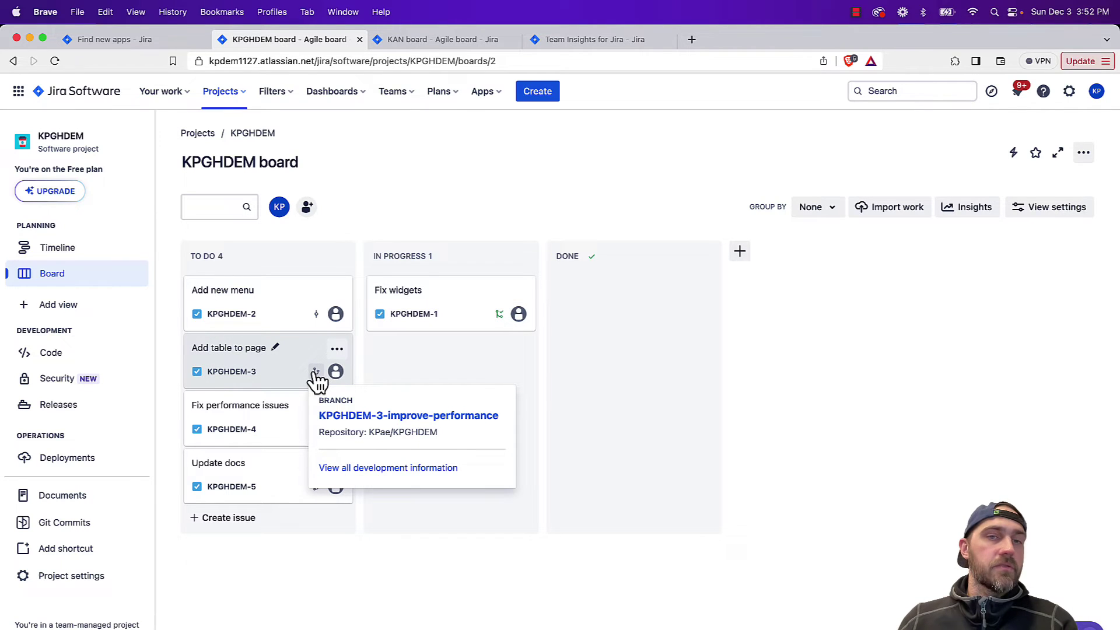
- Open issue KPGHDEM-1 'Fix widgets' and scroll through its three Git commits on main
{"action": "left_click", "coordinate": [464, 306]}
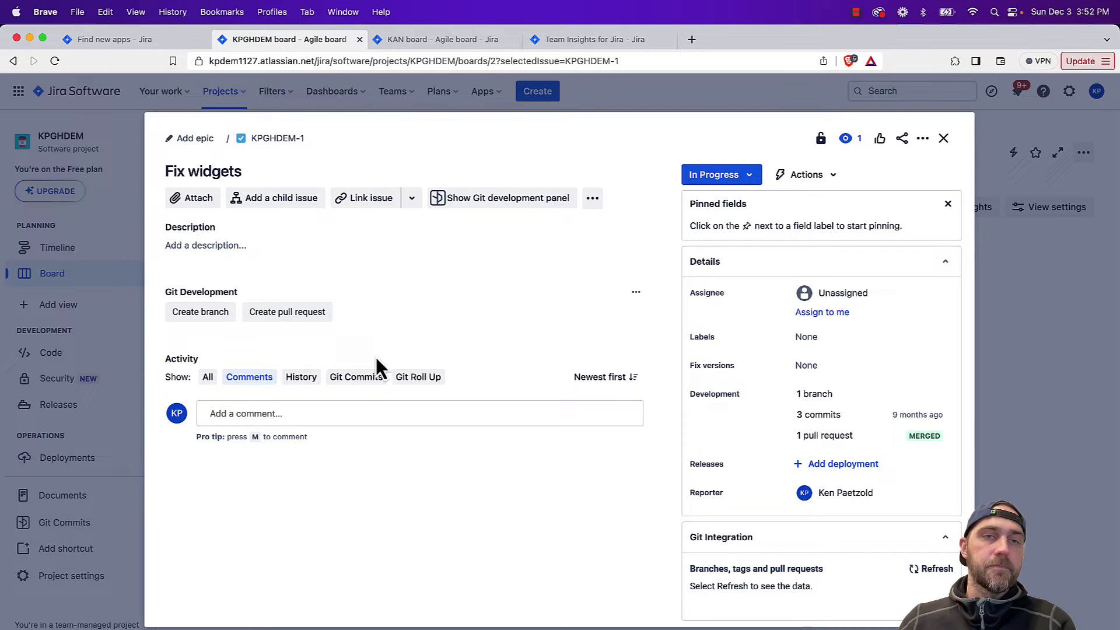
{"action": "left_click", "coordinate": [367, 379]}
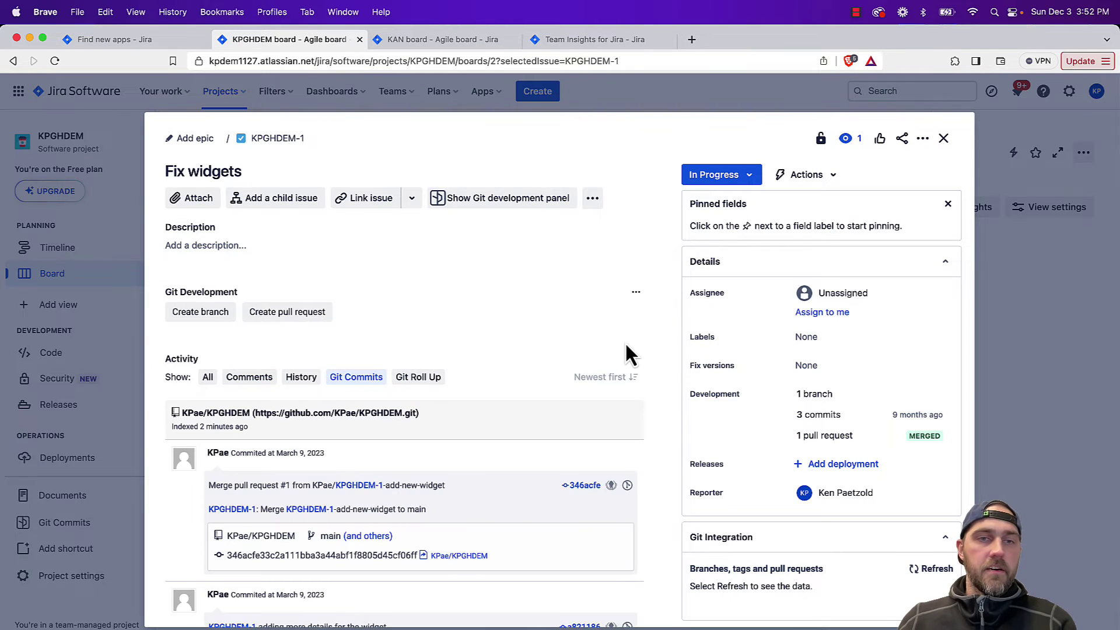
{"action": "scroll", "coordinate": [627, 349], "scroll_direction": "down", "scroll_amount": 4}
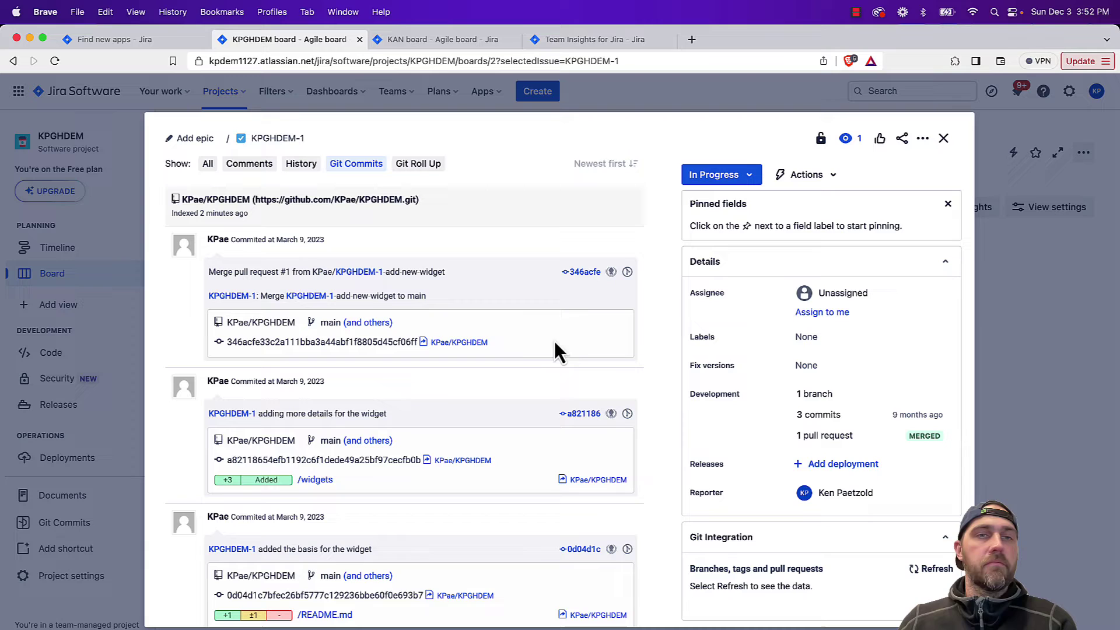
{"action": "scroll", "coordinate": [489, 299], "scroll_direction": "down", "scroll_amount": 1}
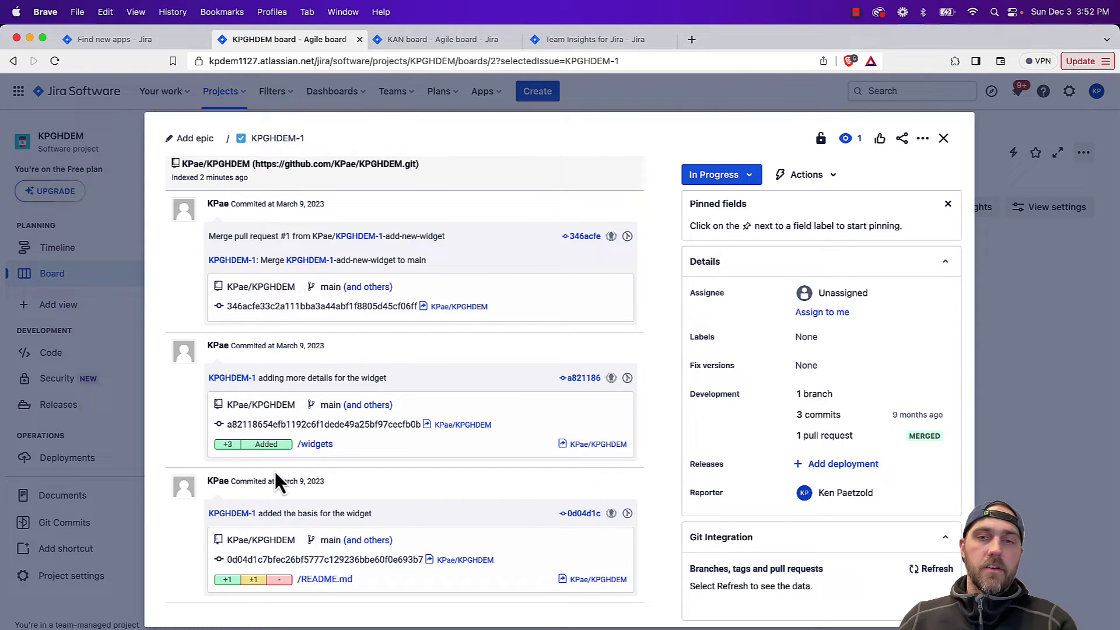
- Check the README.md diff of commit 0d04d1c, open it on GitHub, and return to Jira
{"action": "left_click", "coordinate": [573, 515]}
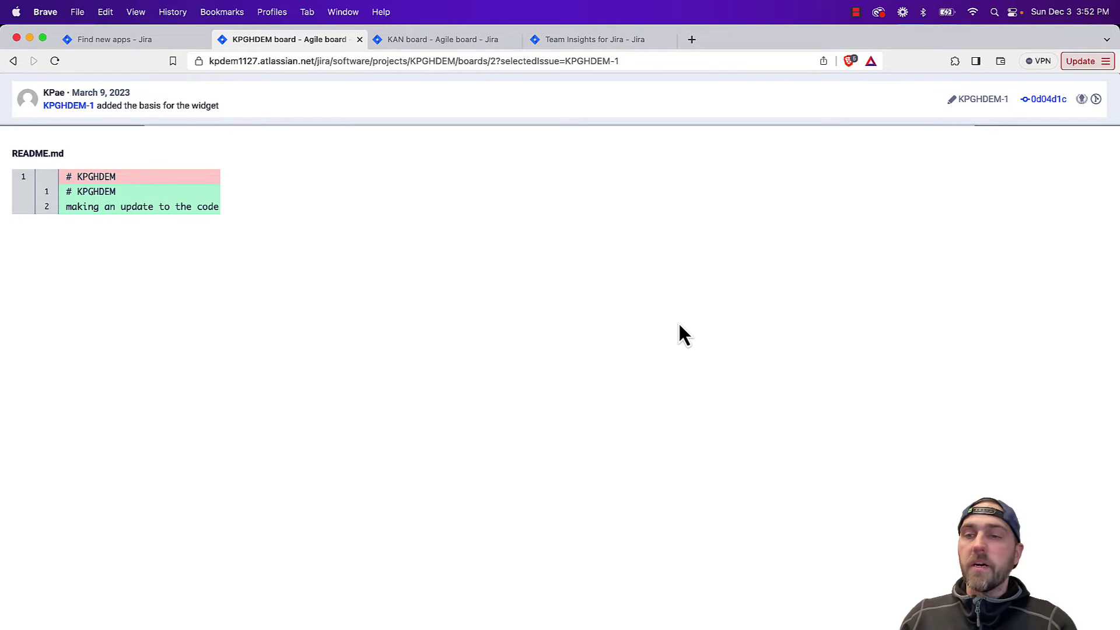
{"action": "key", "text": "Escape"}
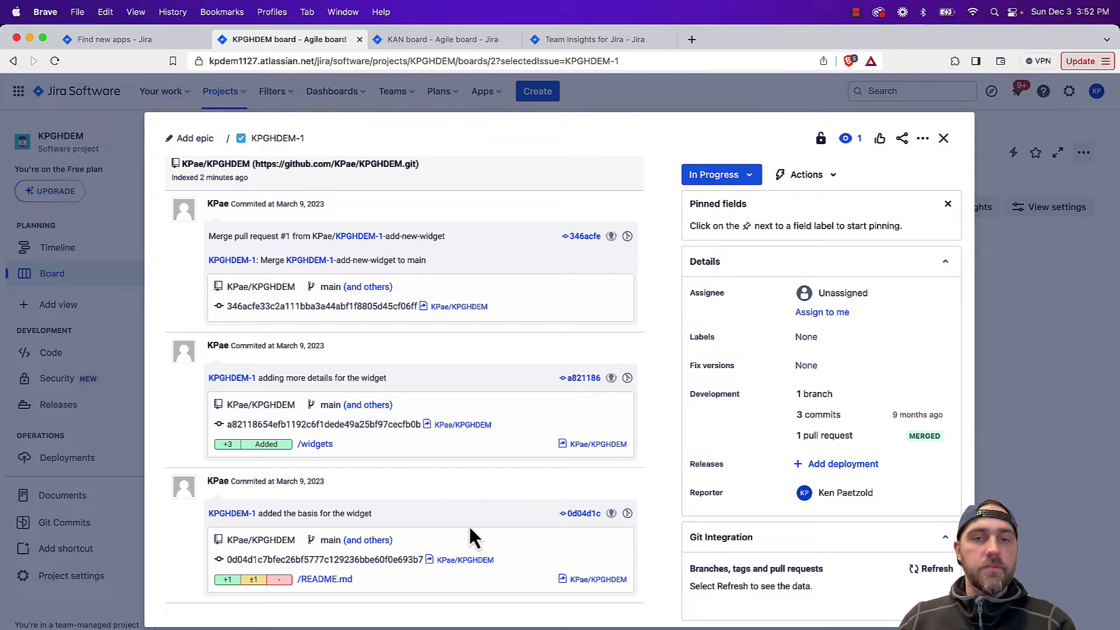
{"action": "left_click", "coordinate": [458, 561]}
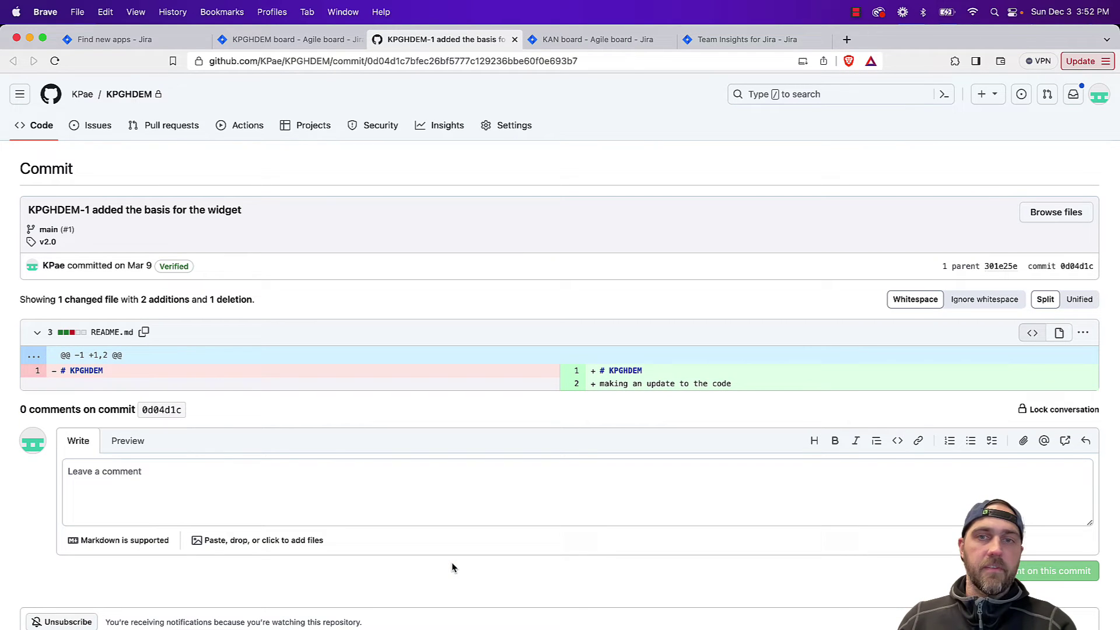
{"action": "left_click", "coordinate": [288, 41]}
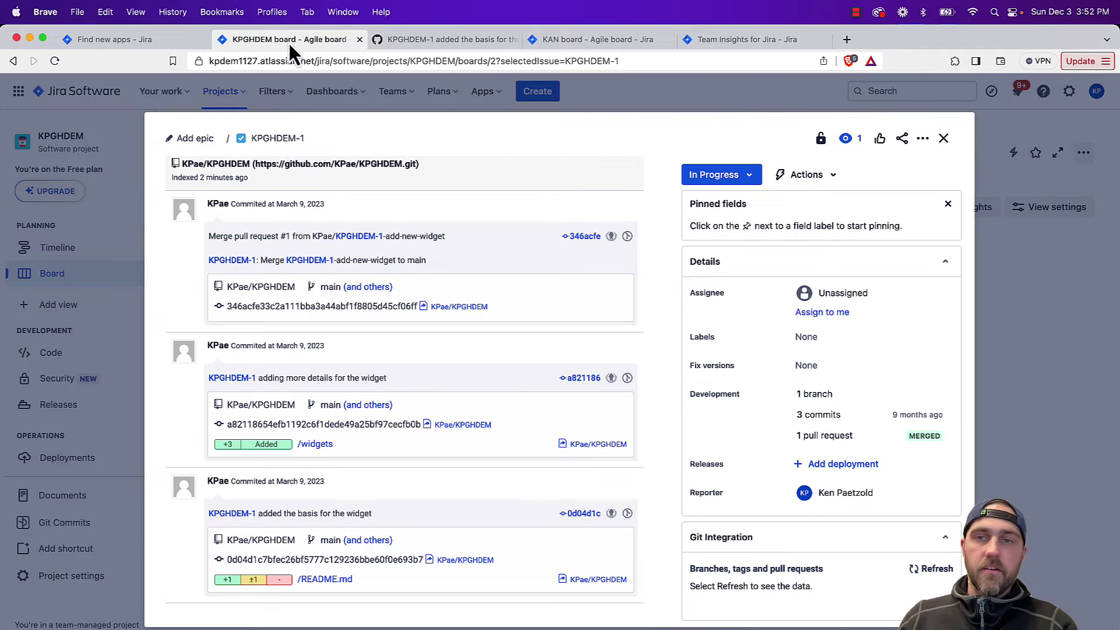
- Show KPGHDEM-1's 3-commit Git Roll Up and refresh to load its branch, pull request and v2.0 tag
{"action": "scroll", "coordinate": [505, 427], "scroll_direction": "up", "scroll_amount": 10}
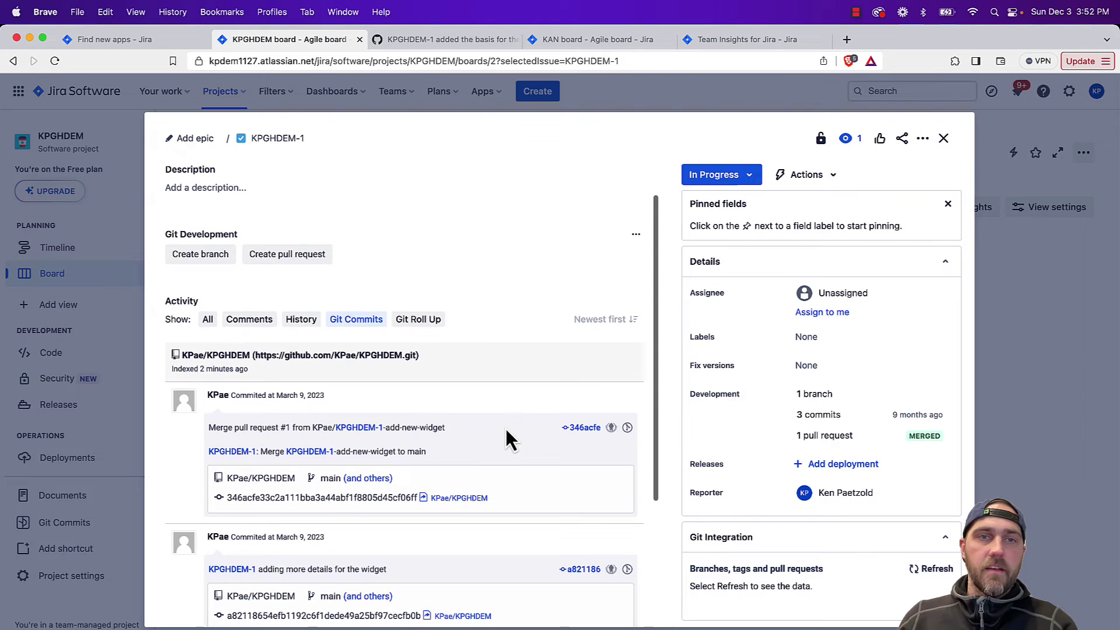
{"action": "left_click", "coordinate": [412, 321]}
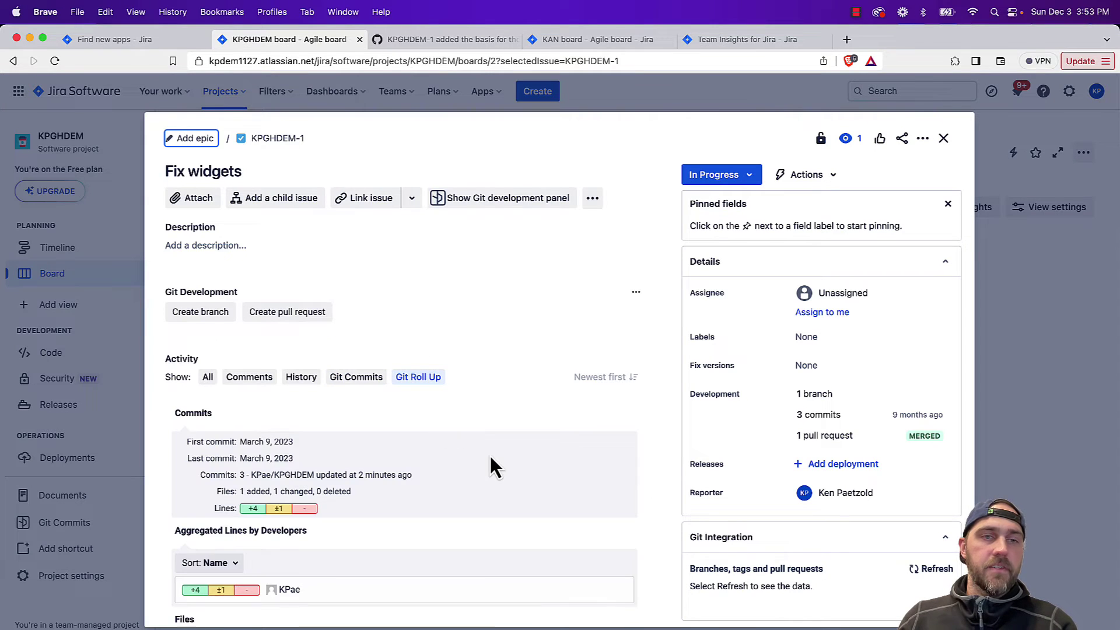
{"action": "scroll", "coordinate": [489, 454], "scroll_direction": "down", "scroll_amount": 3}
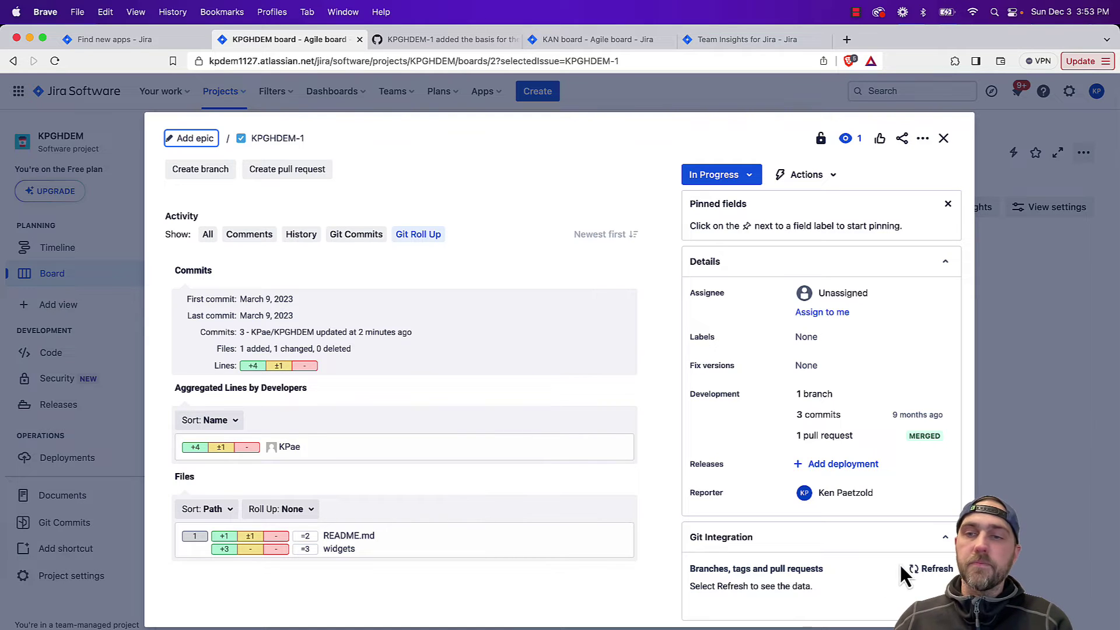
{"action": "left_click", "coordinate": [919, 563]}
- Scroll through the Fix widgets issue panels and inspect the v2.0 tag
{"action": "scroll", "coordinate": [922, 554], "scroll_direction": "down", "scroll_amount": 4}
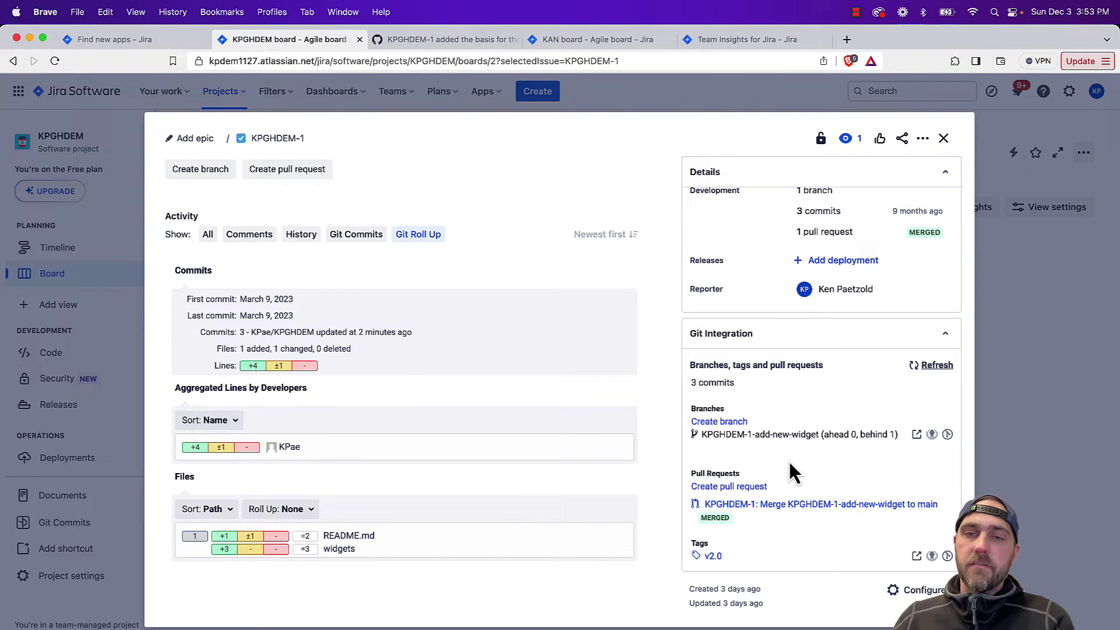
{"action": "scroll", "coordinate": [553, 400], "scroll_direction": "up", "scroll_amount": 3}
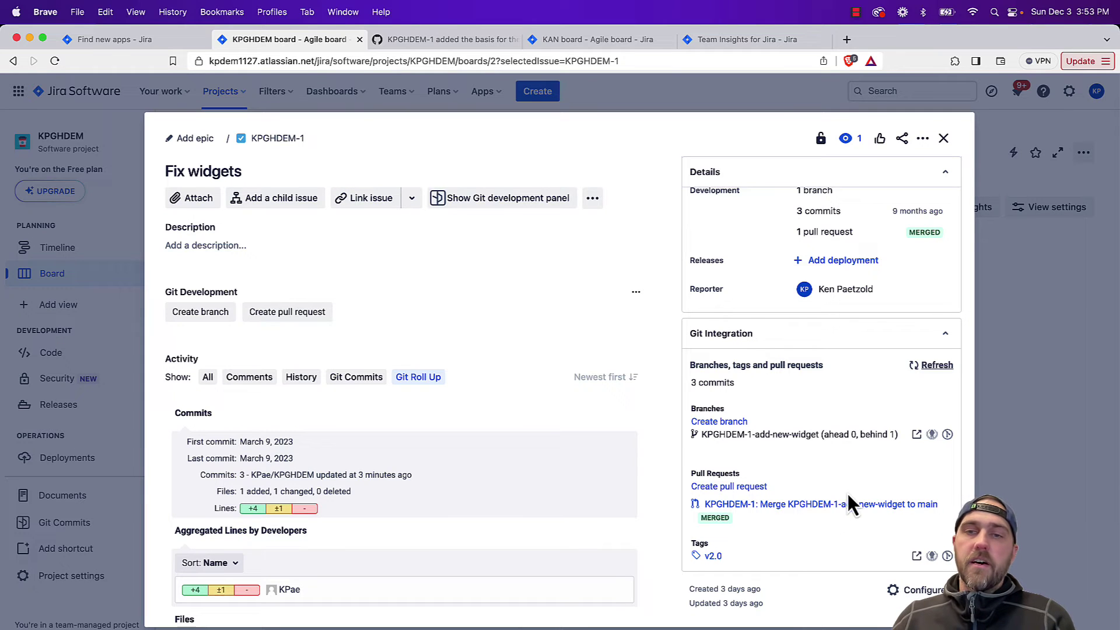
{"action": "mouse_move", "coordinate": [720, 557]}
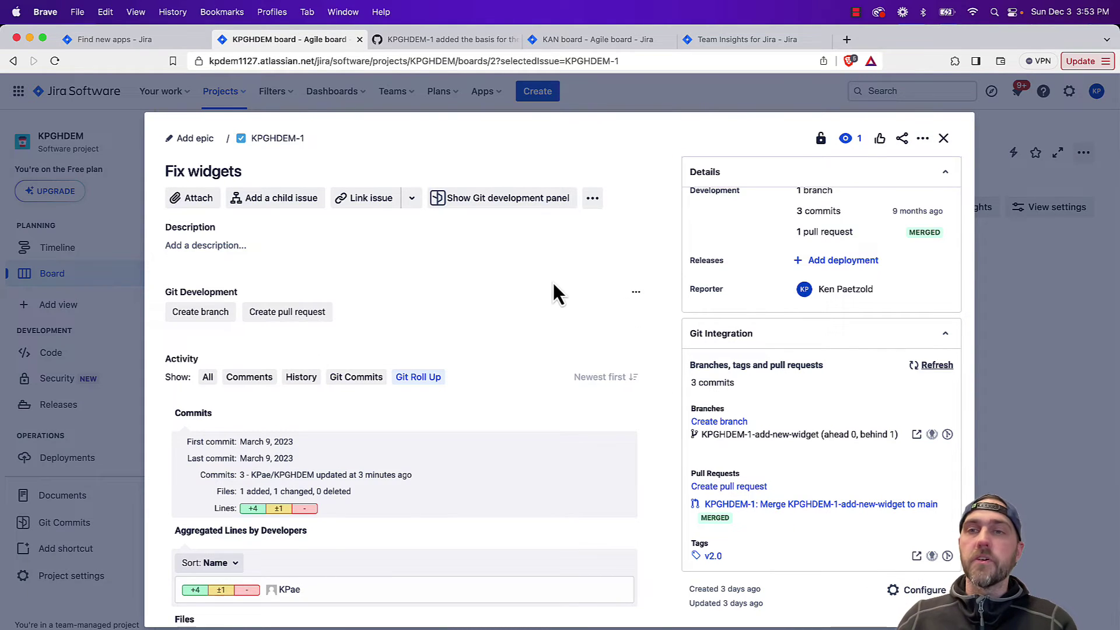
- Restore the issue's default view, close it, and bring up the project's Git commits page
{"action": "left_click", "coordinate": [944, 138]}
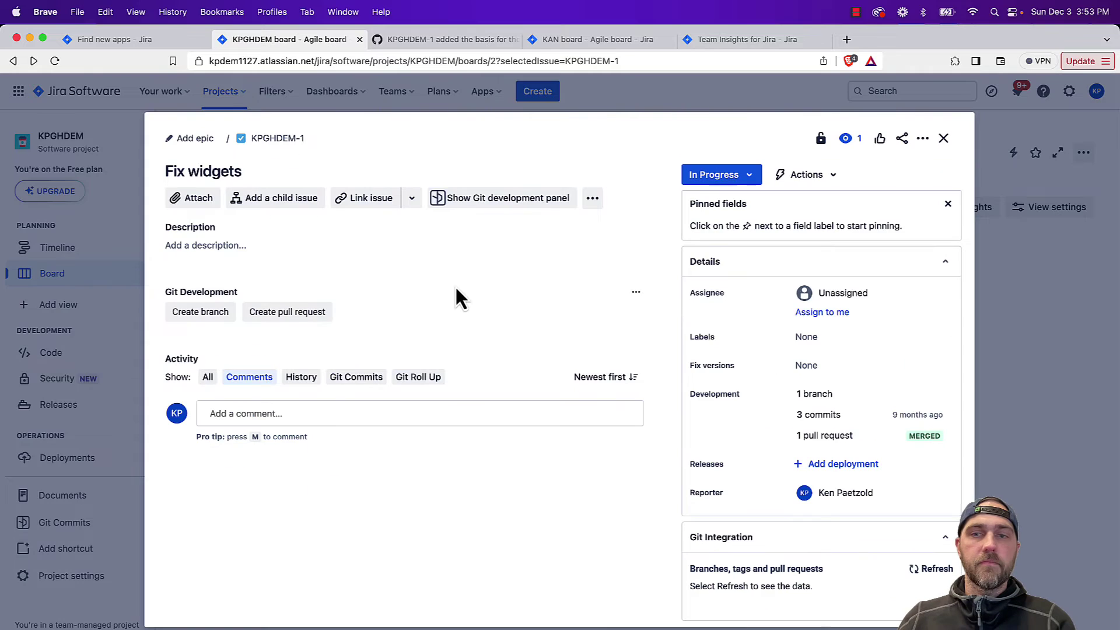
{"action": "left_click", "coordinate": [1024, 302]}
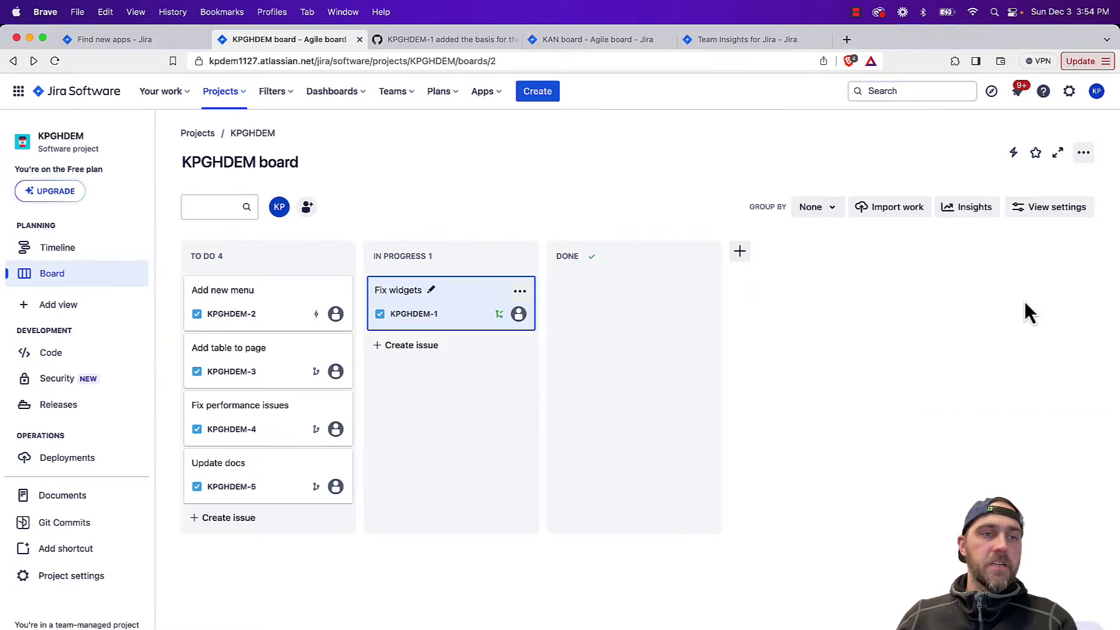
{"action": "left_click", "coordinate": [68, 527]}
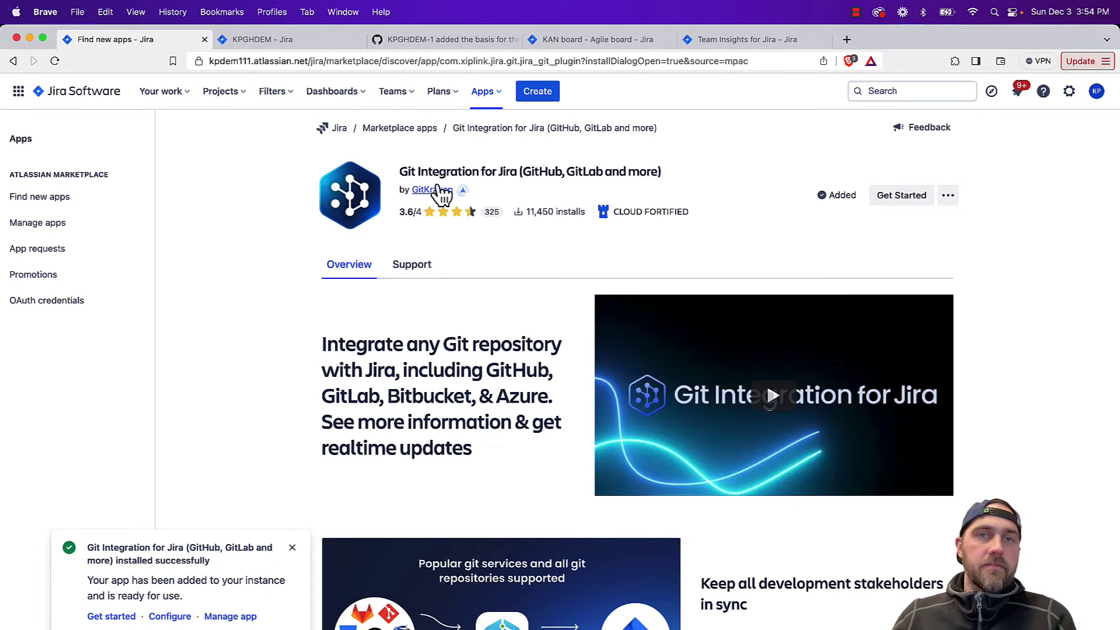
- Open GitKraken's vendor page in a new tab and browse its listed apps
{"action": "left_click", "coordinate": [438, 191]}
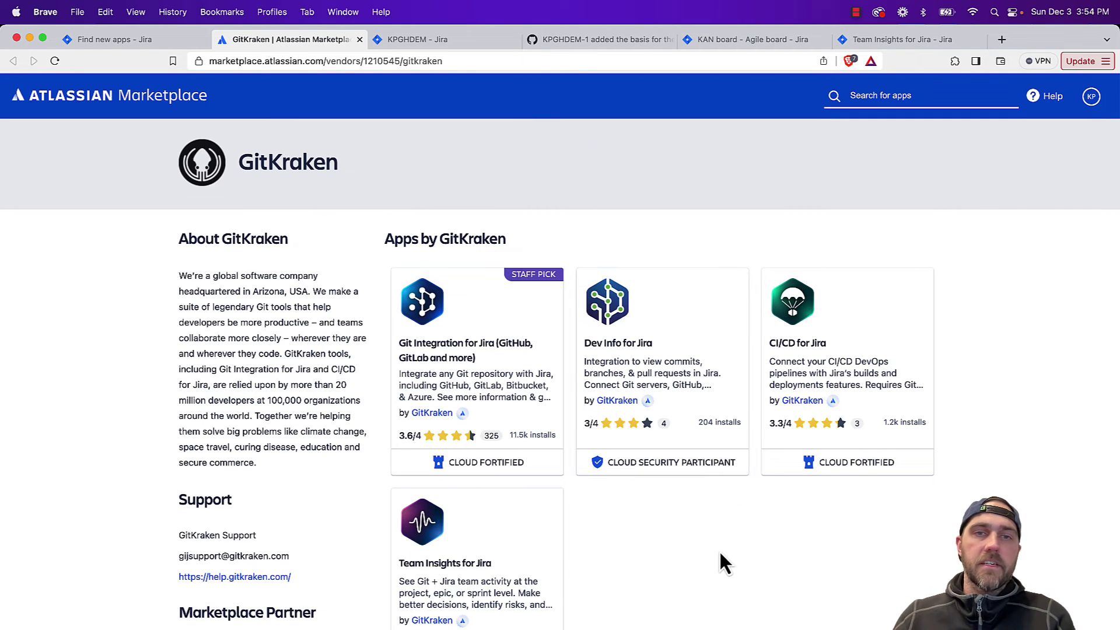
{"action": "scroll", "coordinate": [720, 557], "scroll_direction": "down", "scroll_amount": 3}
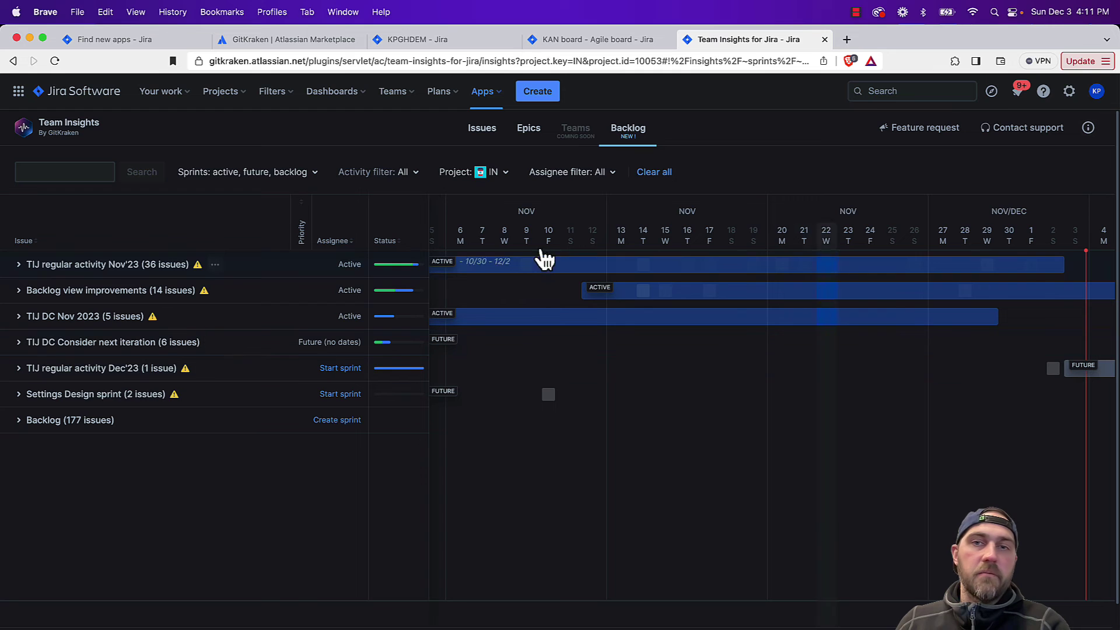
- Scroll the Backlog sprint timeline left and right and inspect a sprint activity square
{"action": "scroll", "coordinate": [670, 315], "scroll_direction": "left", "scroll_amount": 5}
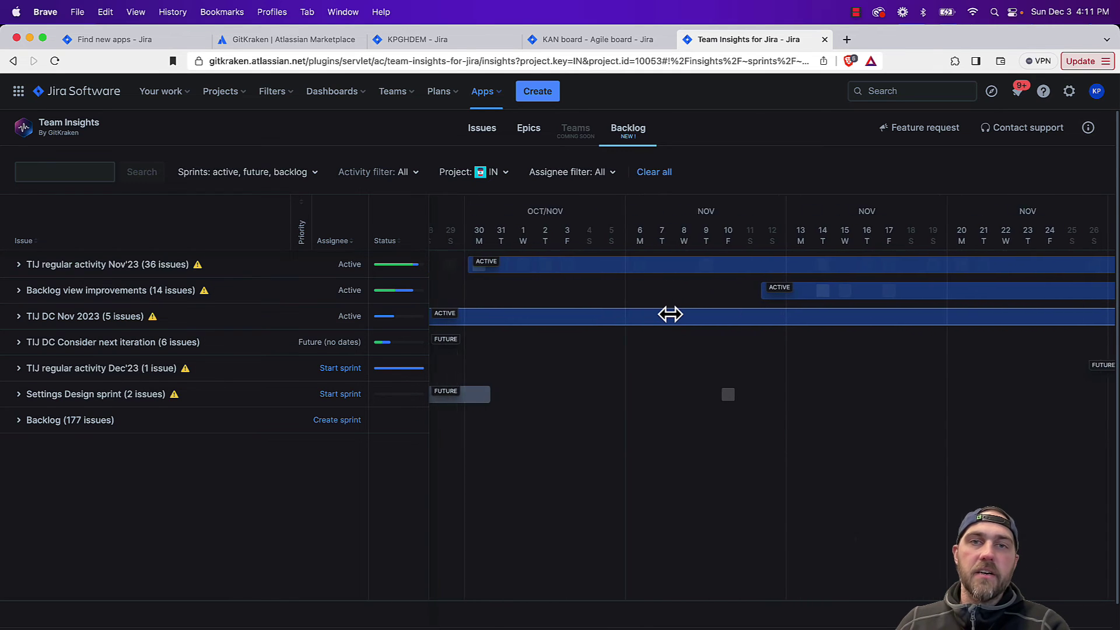
{"action": "scroll", "coordinate": [670, 315], "scroll_direction": "right", "scroll_amount": 5}
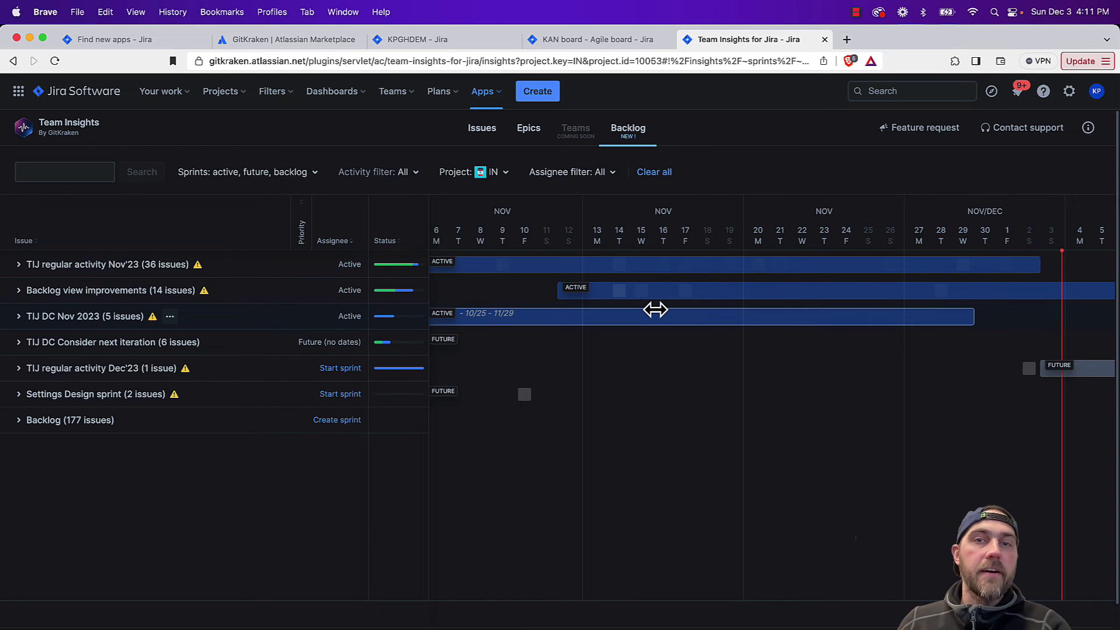
{"action": "mouse_move", "coordinate": [620, 300]}
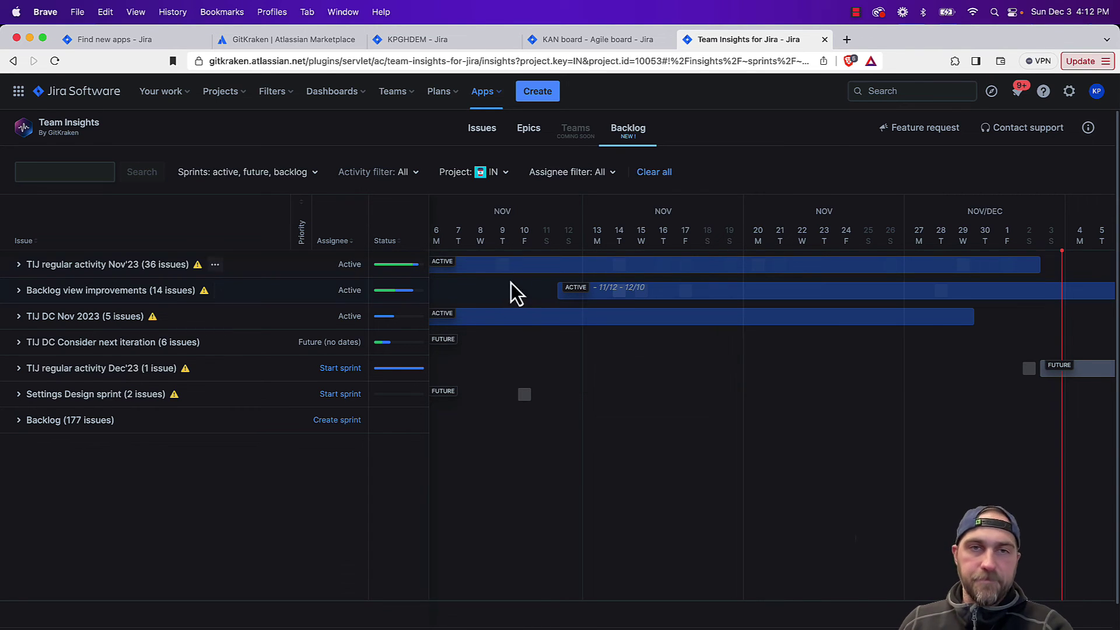
- Expand Backlog view improvements to list its issues and show IN-1289's November 19 activity
{"action": "left_click", "coordinate": [16, 293]}
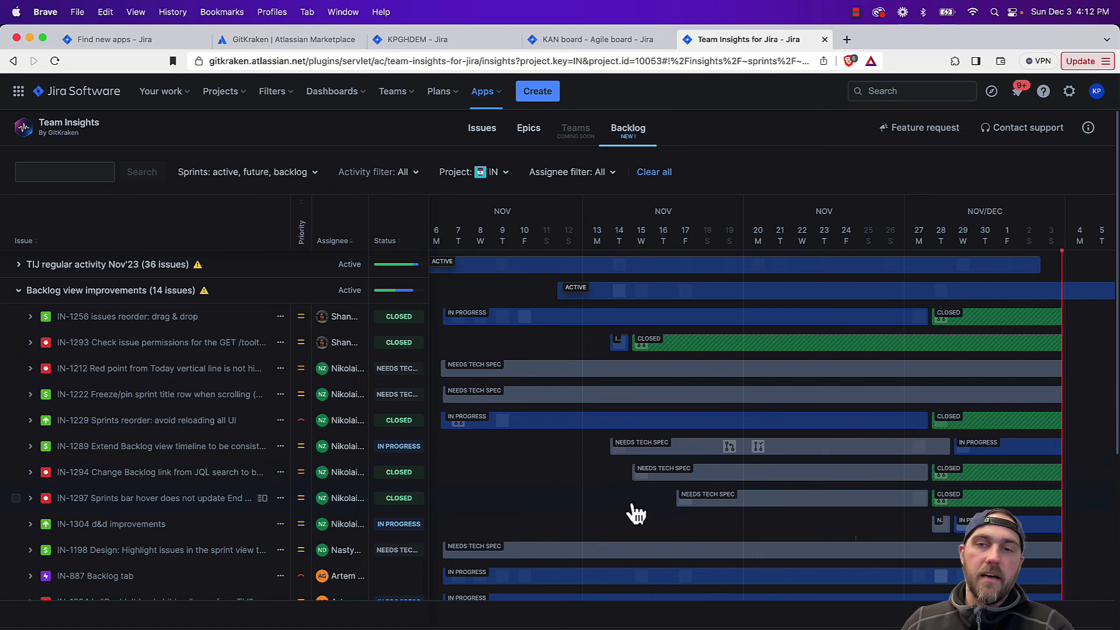
{"action": "left_click", "coordinate": [738, 459]}
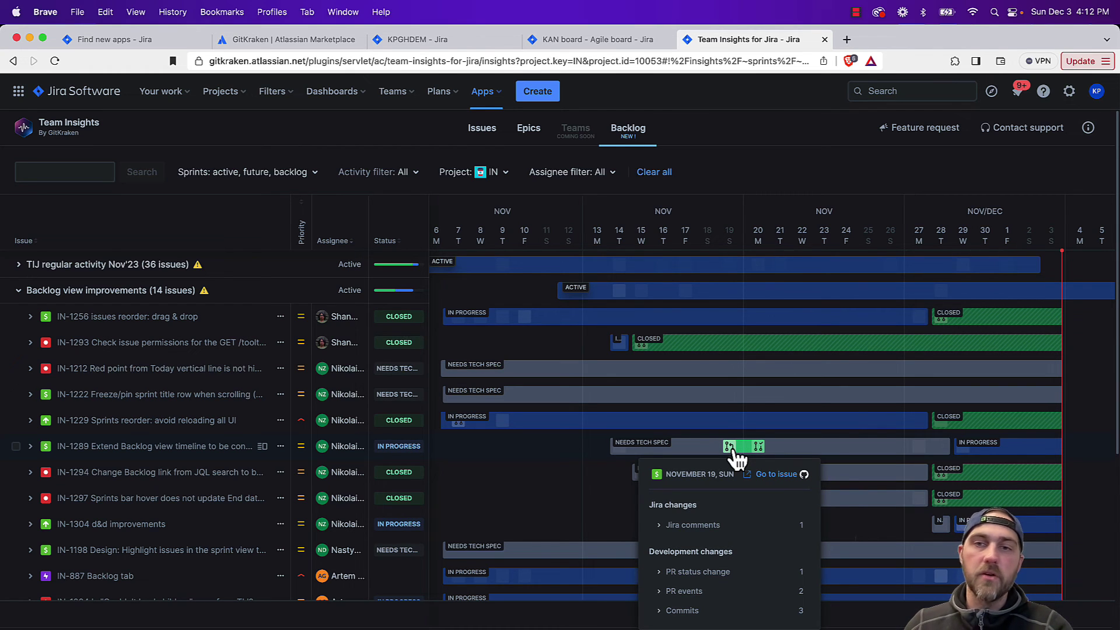
- Inspect the PR status change entry, dismiss the activity details, and scroll the timeline into December
{"action": "left_click", "coordinate": [700, 572]}
{"action": "scroll", "coordinate": [708, 574], "scroll_direction": "down", "scroll_amount": 3}
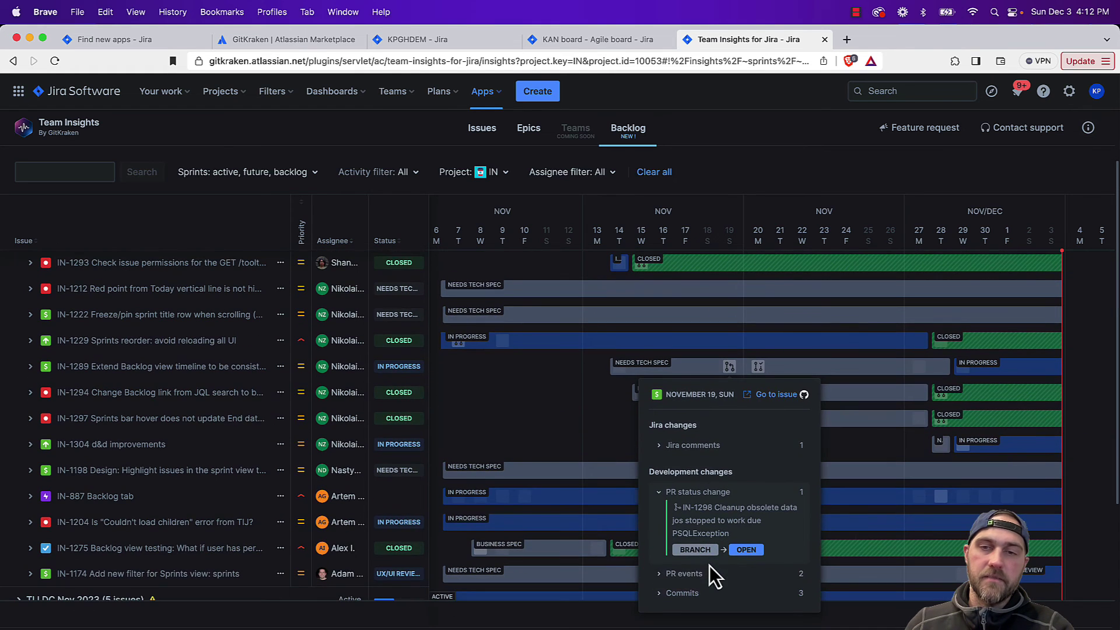
{"action": "left_click", "coordinate": [659, 494]}
{"action": "scroll", "coordinate": [575, 418], "scroll_direction": "up", "scroll_amount": 2}
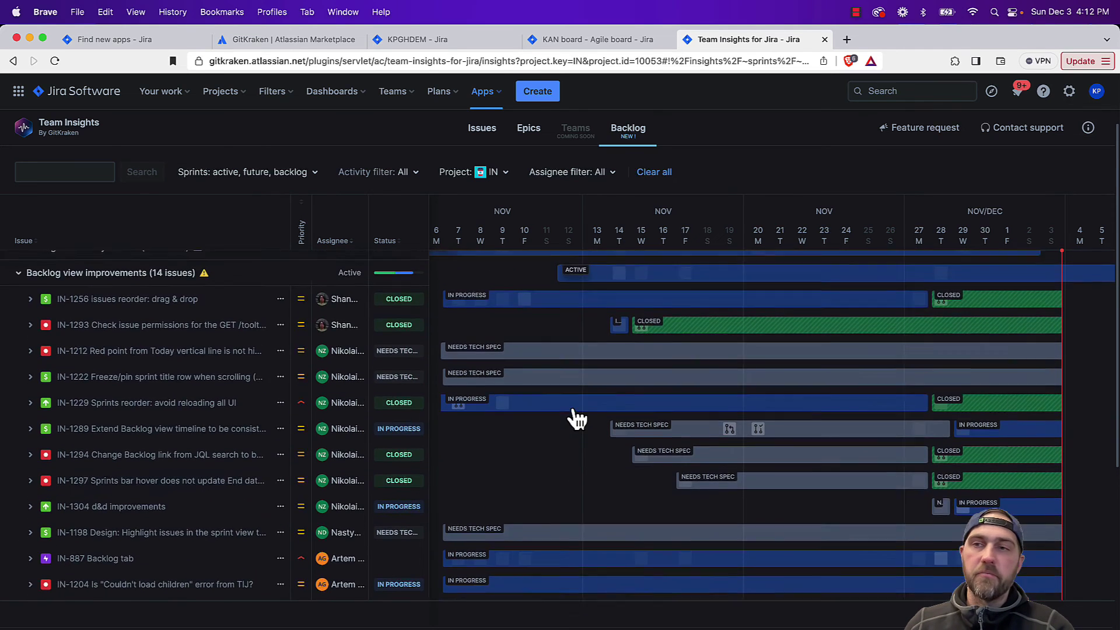
{"action": "scroll", "coordinate": [576, 418], "scroll_direction": "up", "scroll_amount": 1}
{"action": "scroll", "coordinate": [577, 418], "scroll_direction": "right", "scroll_amount": 3}
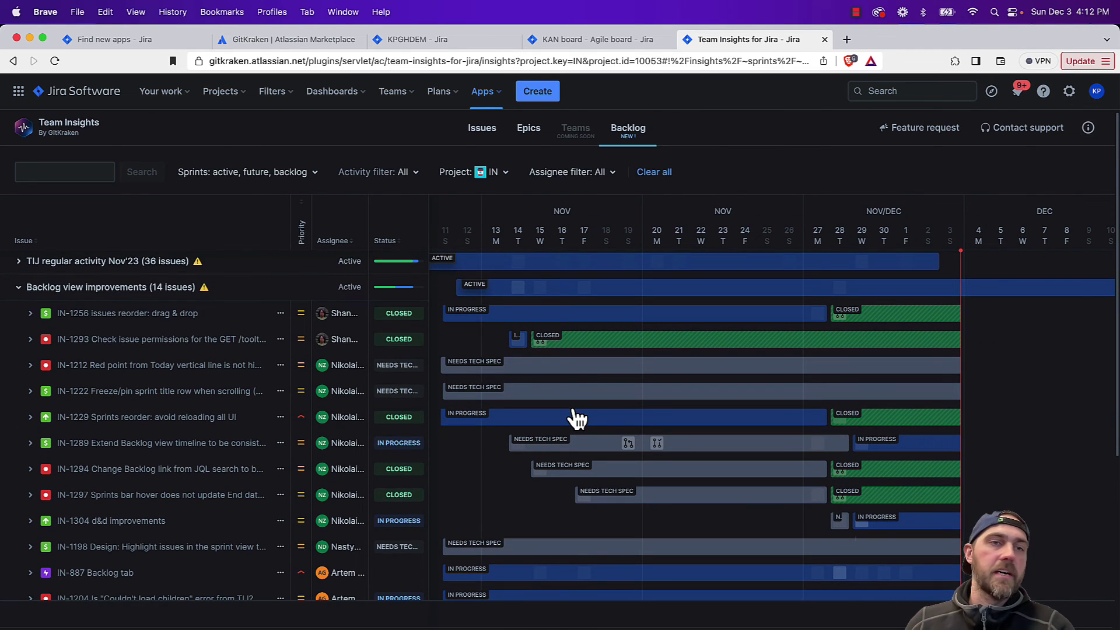